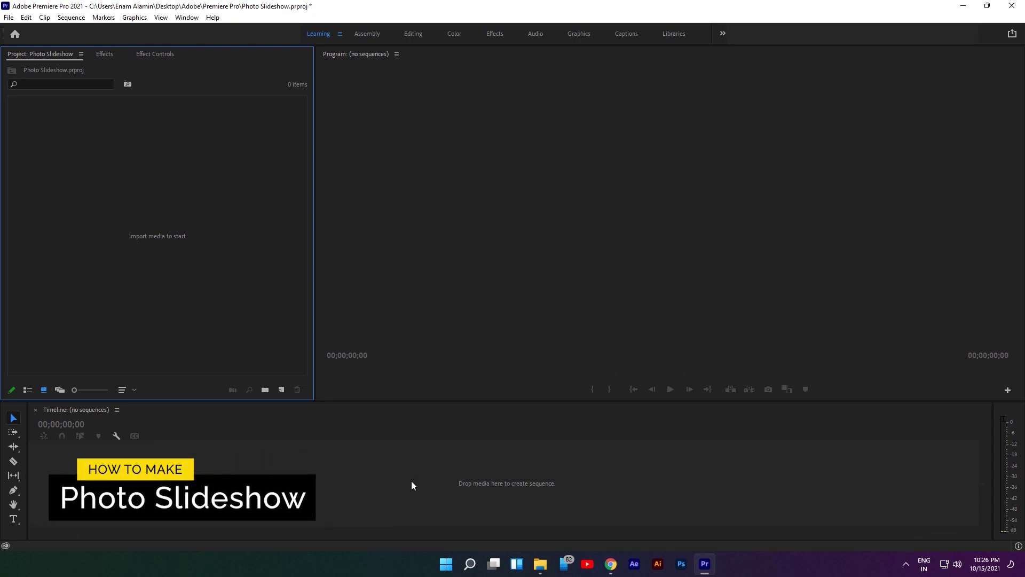
- Create a new sequence named Photo Slideshow
{"action": "left_click", "coordinate": [282, 389]}
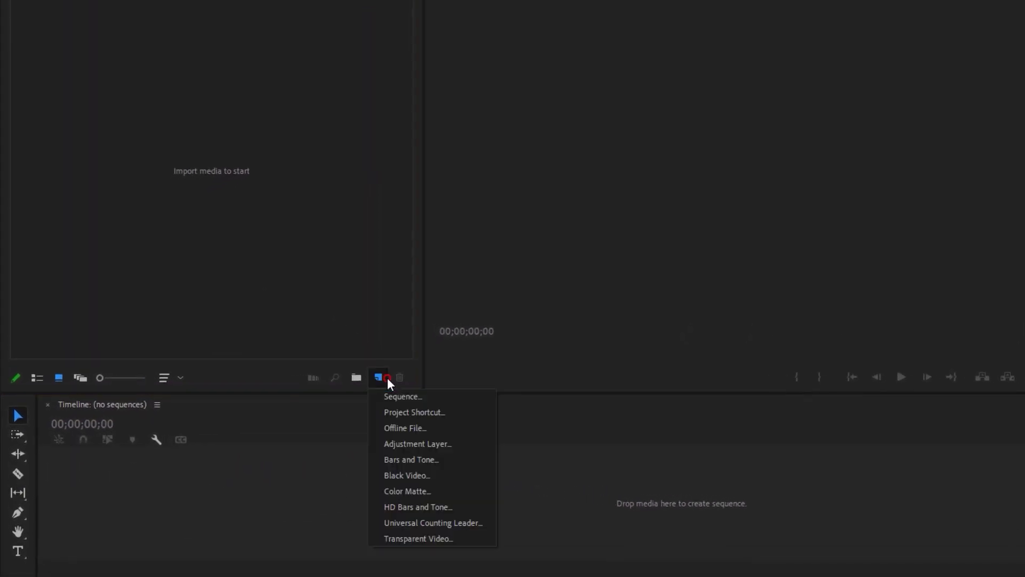
{"action": "left_click", "coordinate": [448, 397]}
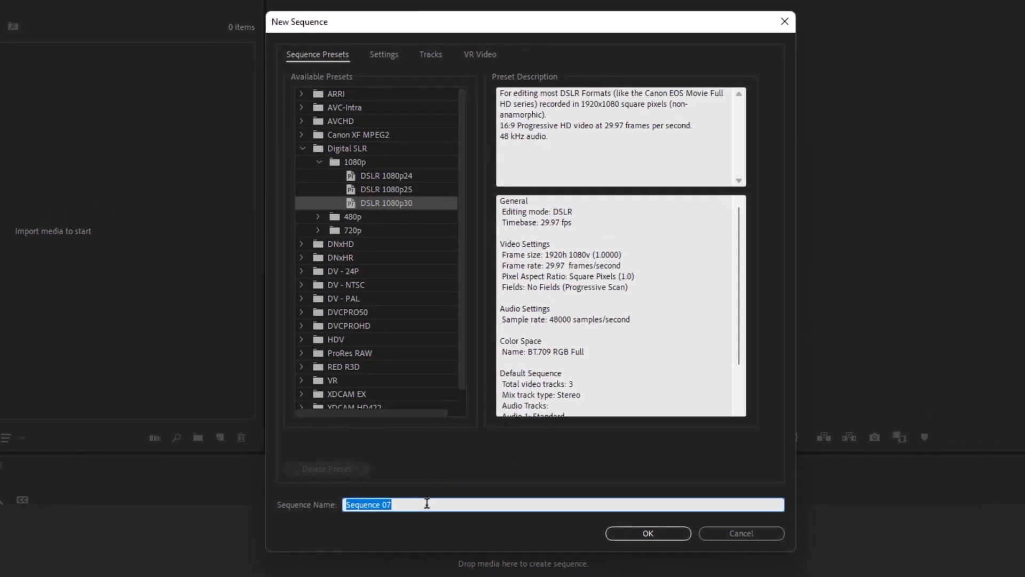
{"action": "type", "text": "Photo Slideshow"}
{"action": "left_click", "coordinate": [647, 533]}
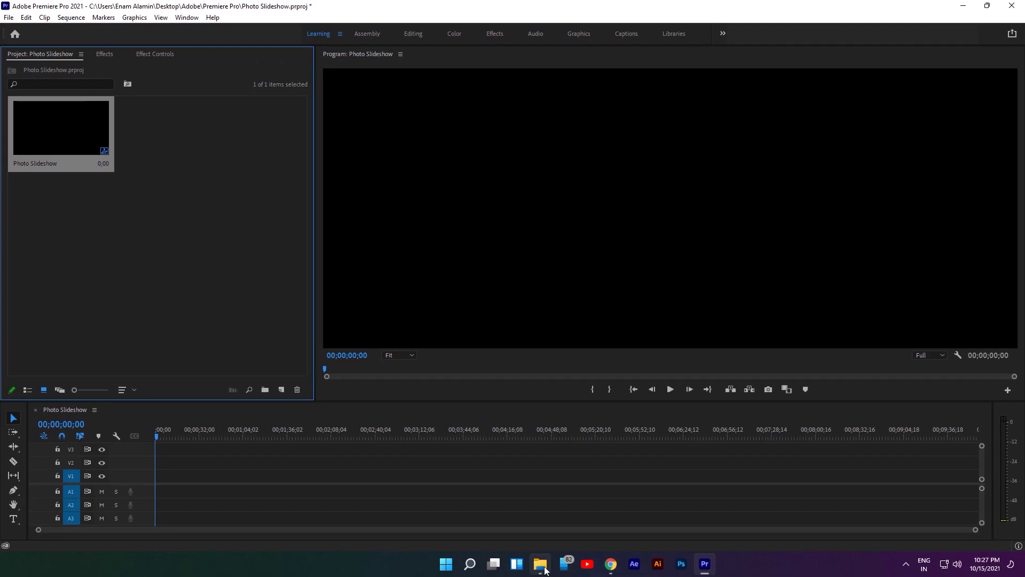
- Add Image (3), Image (1) and Image (2).jpg from File Explorer to the timeline and fit it to view
{"action": "left_click", "coordinate": [540, 563]}
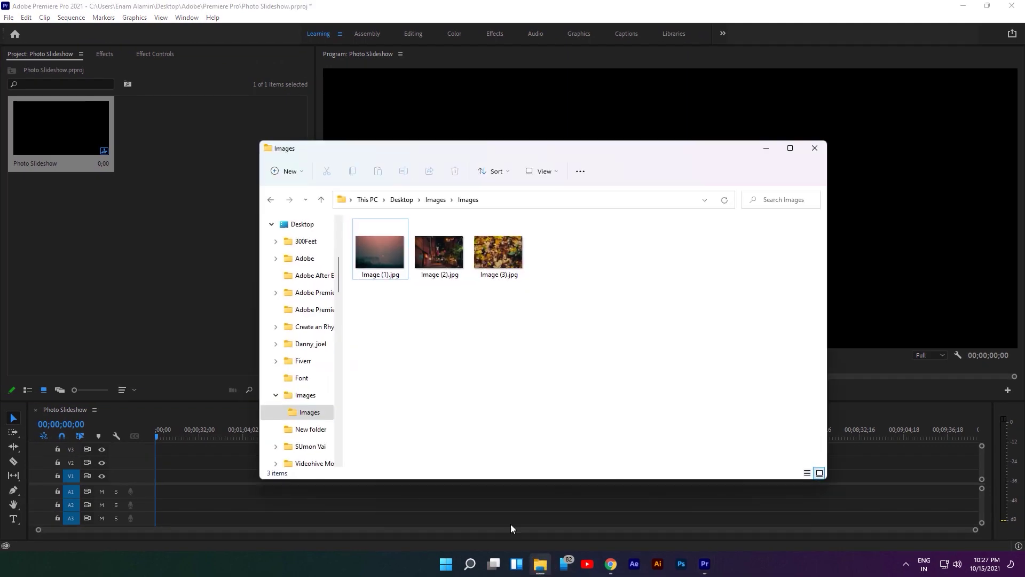
{"action": "left_click_drag", "start_coordinate": [411, 282], "coordinate": [152, 475]}
{"action": "left_click", "coordinate": [766, 148]}
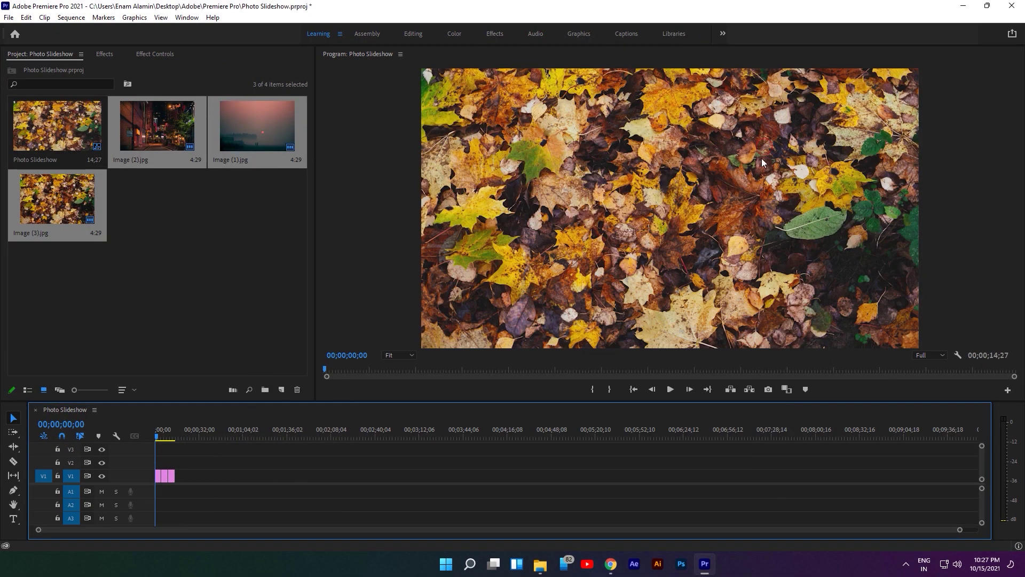
{"action": "key", "text": "backslash"}
{"action": "key", "text": "backslash"}
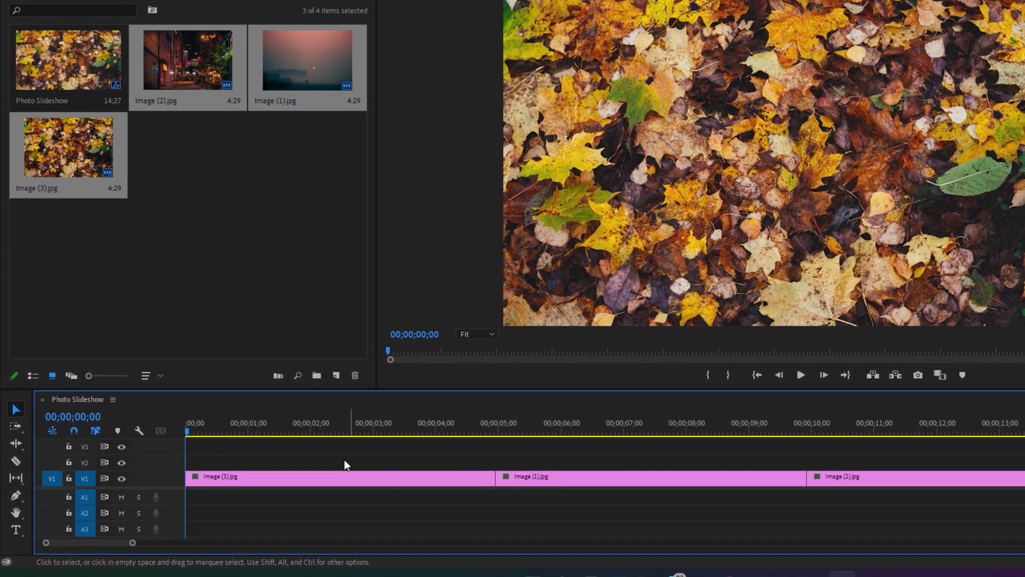
- Duplicate the three V1 photo clips onto track V2
{"action": "left_click_drag", "start_coordinate": [284, 456], "coordinate": [748, 512]}
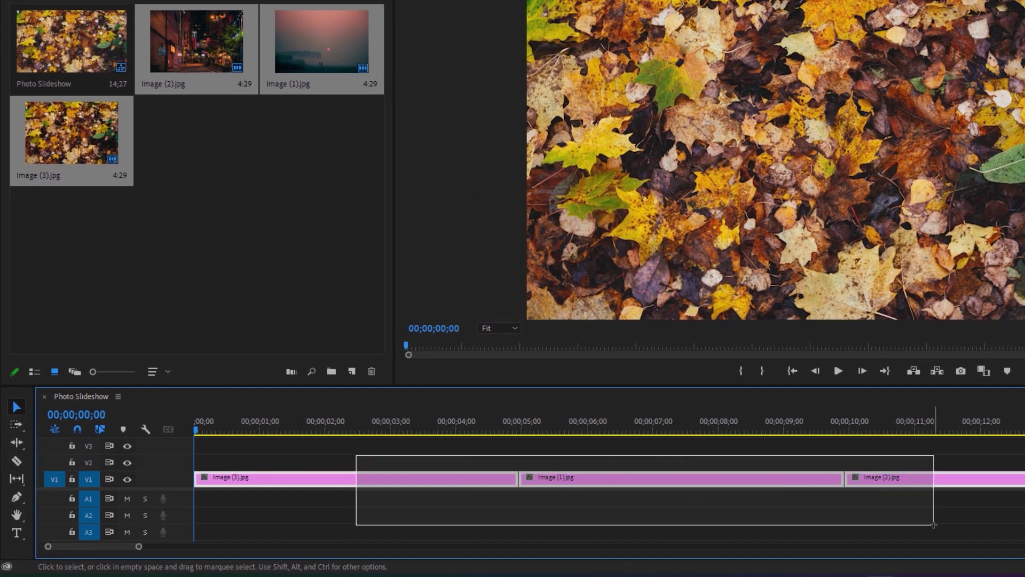
{"action": "left_click_drag", "start_coordinate": [933, 524], "coordinate": [933, 524]}
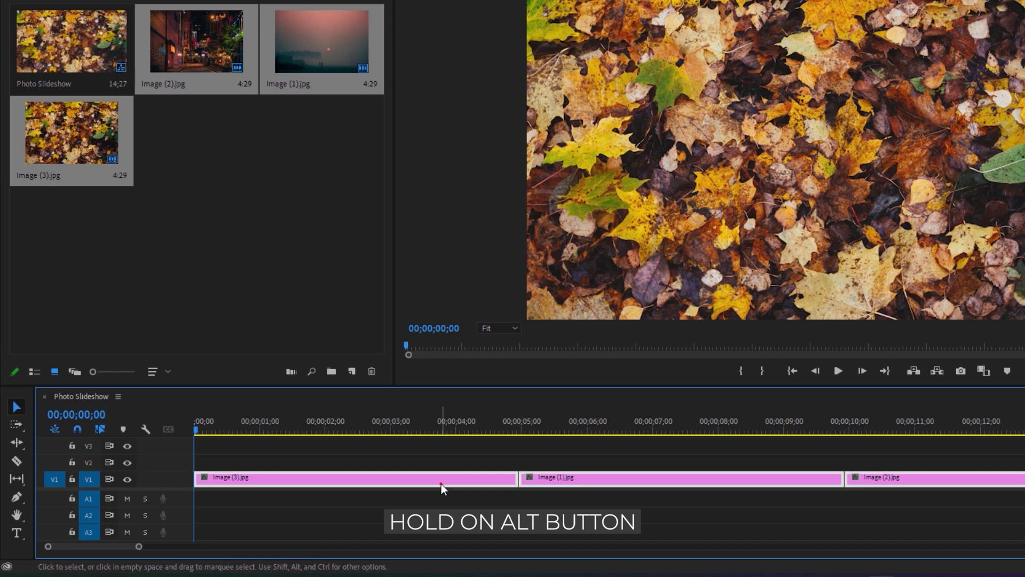
{"action": "left_click_drag", "start_coordinate": [441, 483], "coordinate": [440, 460]}
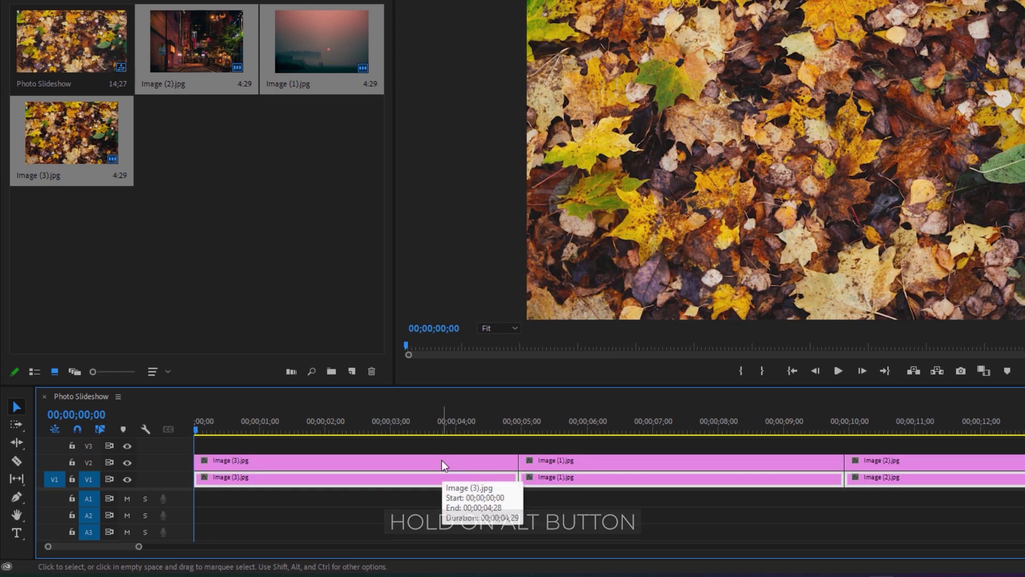
- Hide track V2 and select the lower Image (3).jpg clip
{"action": "left_click", "coordinate": [130, 466]}
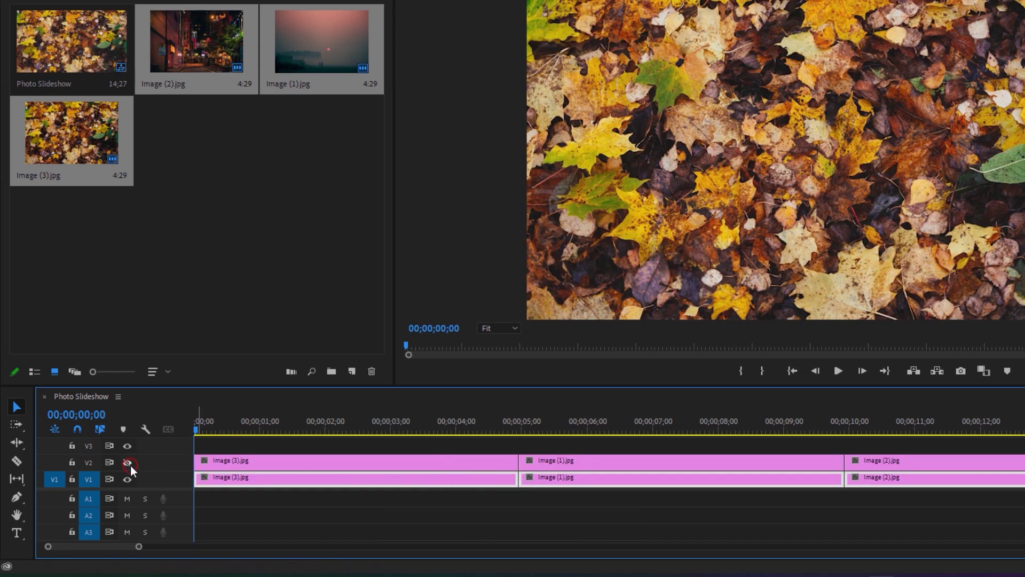
{"action": "left_click", "coordinate": [284, 480]}
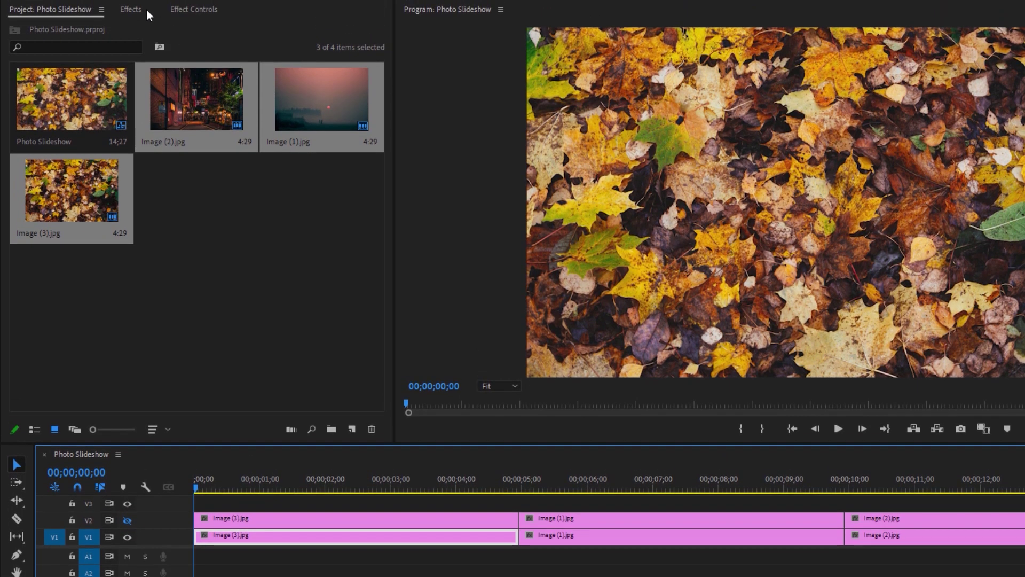
{"action": "left_click", "coordinate": [137, 8]}
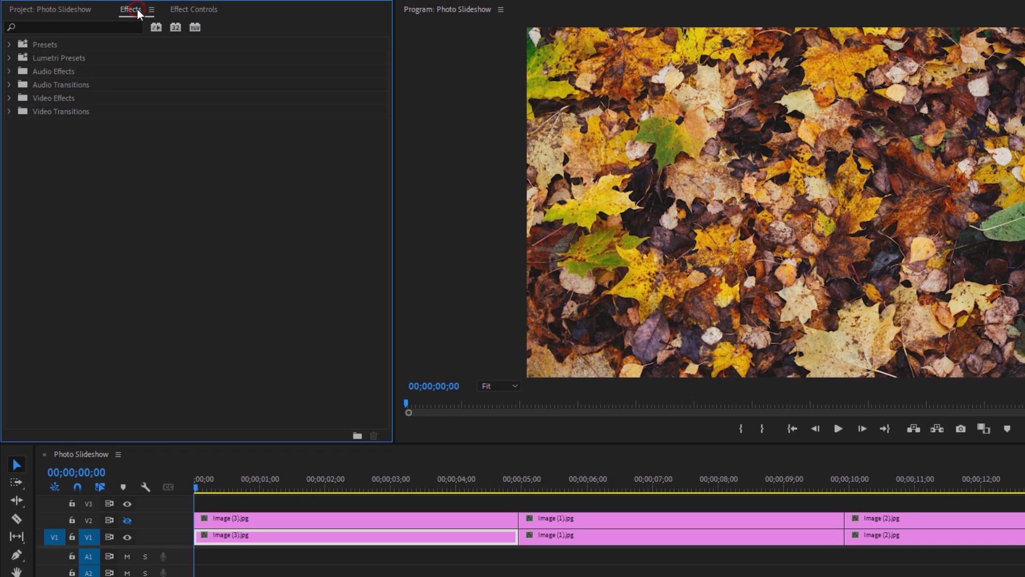
- Apply Gaussian Blur to the lower Image (3).jpg clip
{"action": "left_click", "coordinate": [118, 27]}
{"action": "type", "text": "Gauss"}
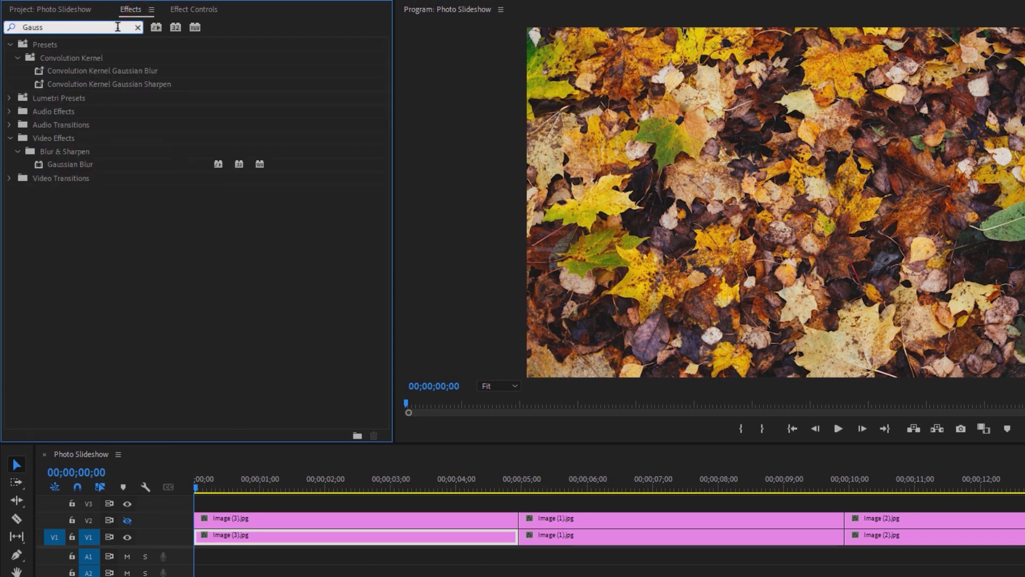
{"action": "left_click_drag", "start_coordinate": [108, 164], "coordinate": [262, 540]}
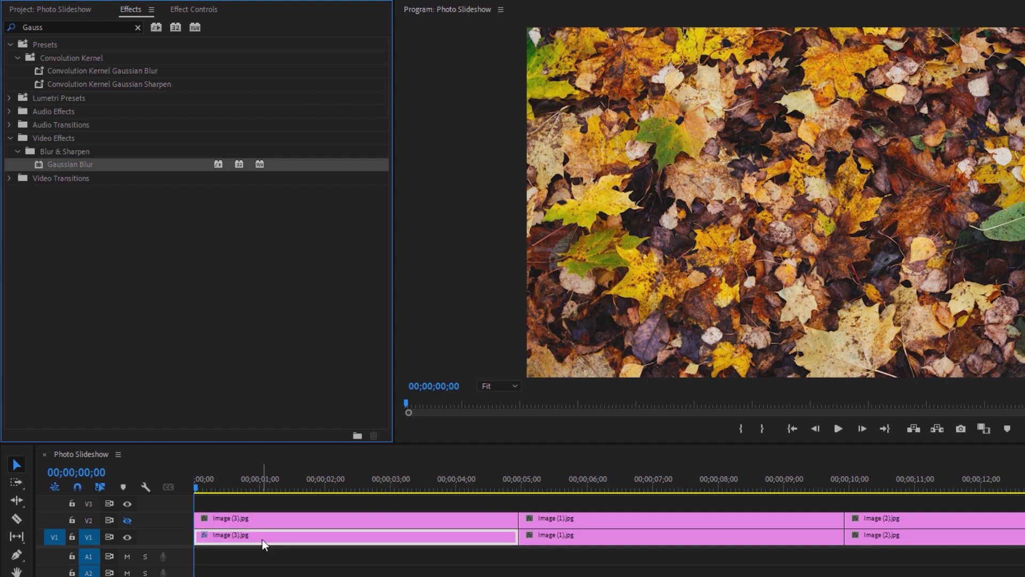
- Set Gaussian Blur to 500 Blurriness with Repeat Edge Pixels, and paste it onto the other V1 clips
{"action": "left_click", "coordinate": [200, 12]}
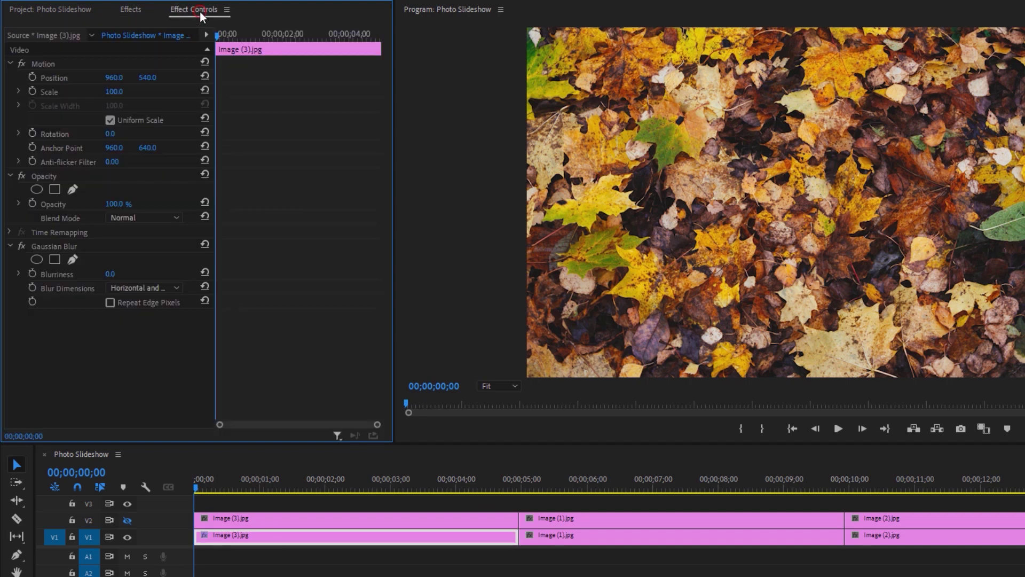
{"action": "left_click", "coordinate": [104, 246]}
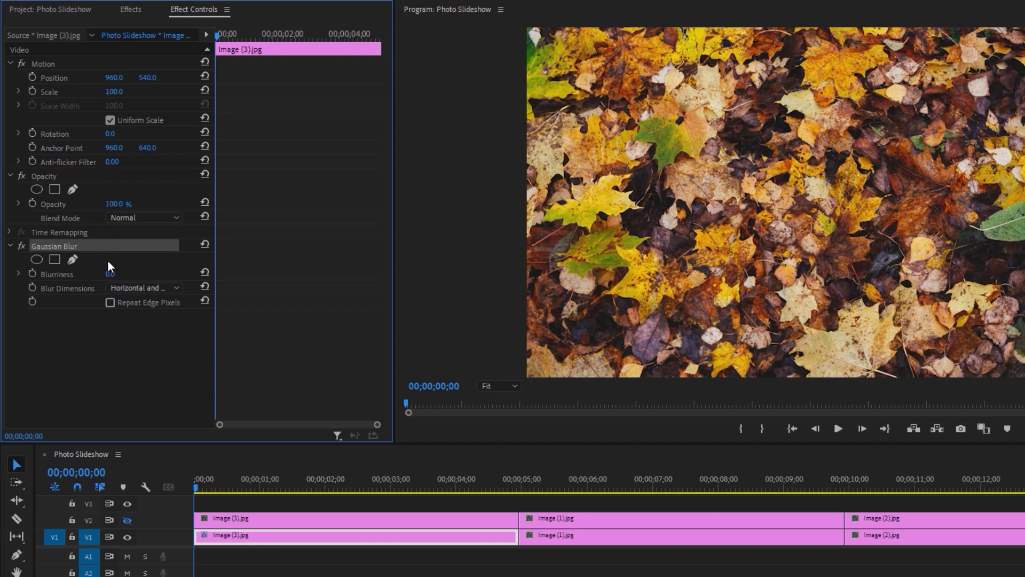
{"action": "left_click", "coordinate": [110, 274]}
{"action": "type", "text": "500"}
{"action": "key", "text": "Return"}
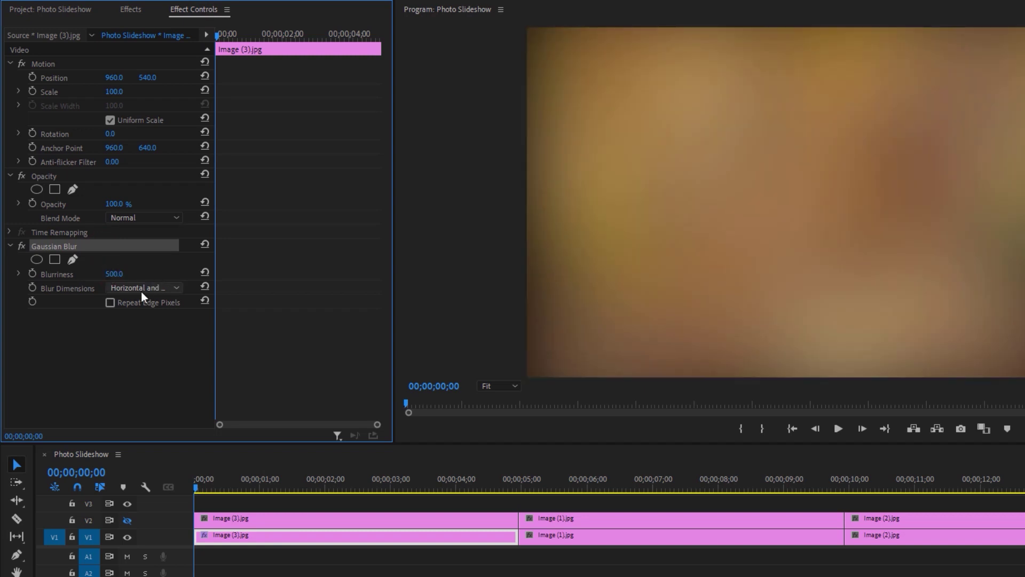
{"action": "left_click", "coordinate": [110, 302]}
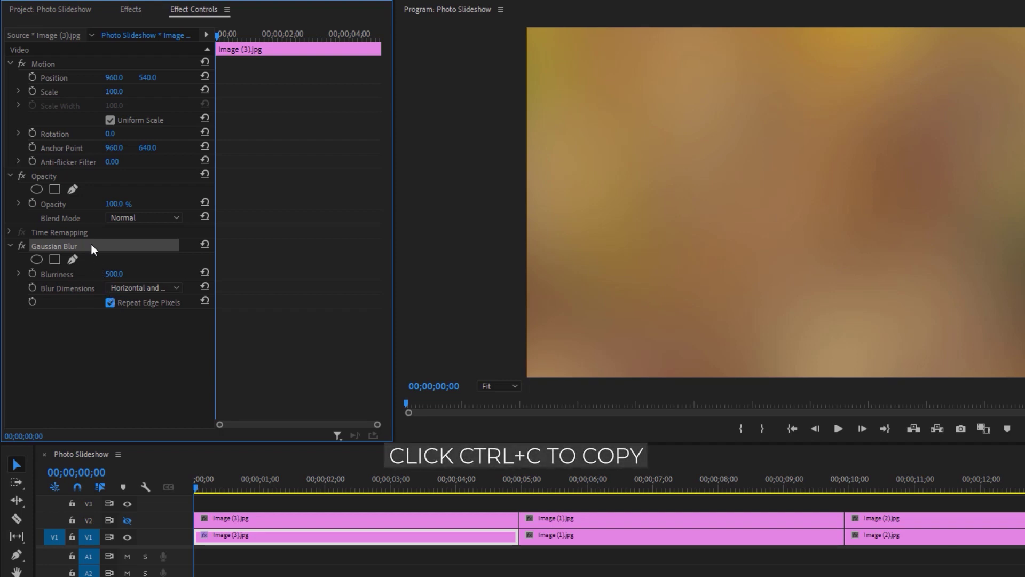
{"action": "left_click_drag", "start_coordinate": [636, 563], "coordinate": [895, 533]}
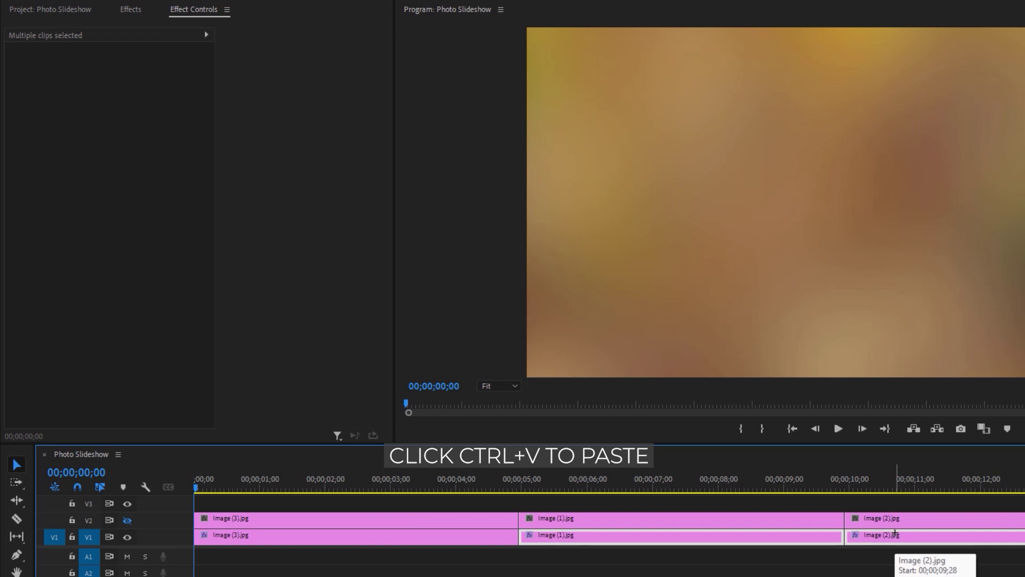
{"action": "left_click_drag", "start_coordinate": [624, 488], "coordinate": [314, 492]}
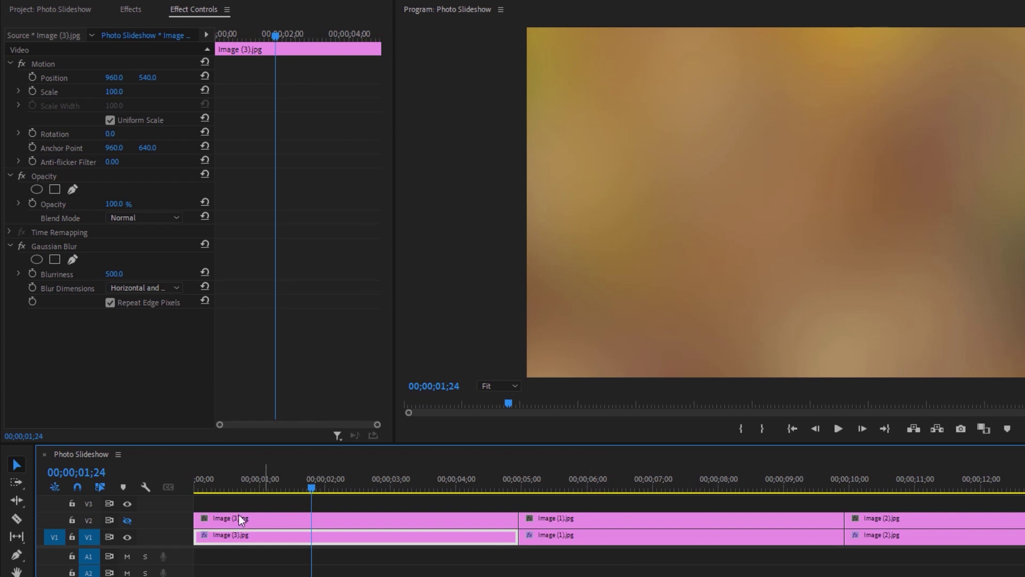
- Show track V2 and keyframe the upper Image (3) clip's Scale at 70
{"action": "left_click", "coordinate": [130, 519]}
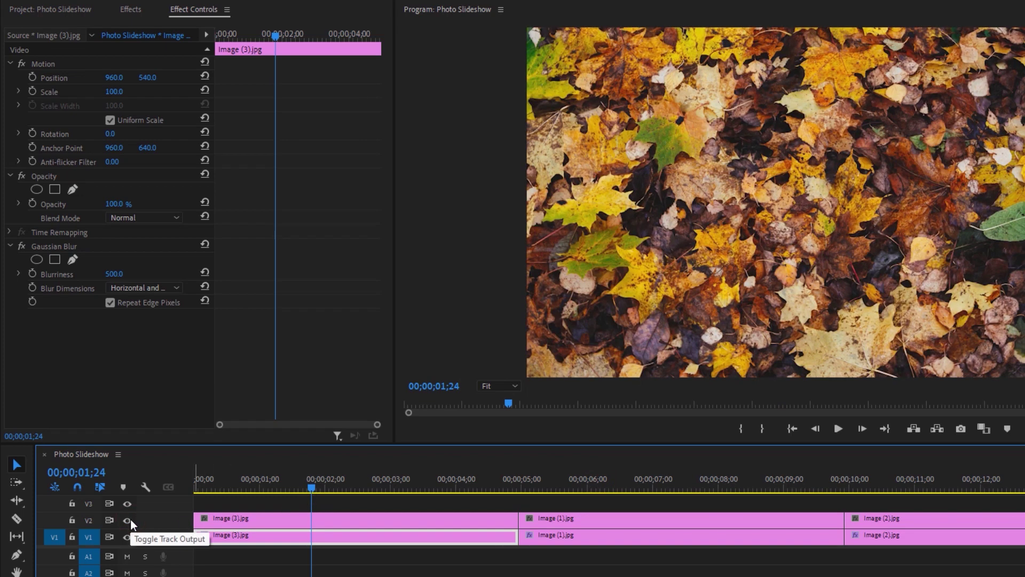
{"action": "left_click", "coordinate": [322, 521]}
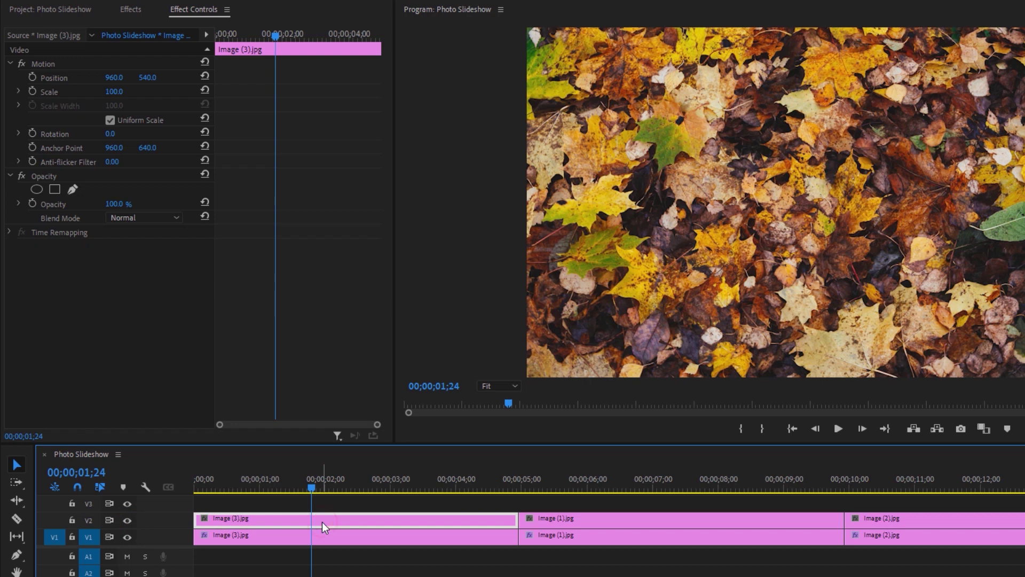
{"action": "left_click", "coordinate": [115, 93]}
{"action": "type", "text": "70"}
{"action": "key", "text": "Return"}
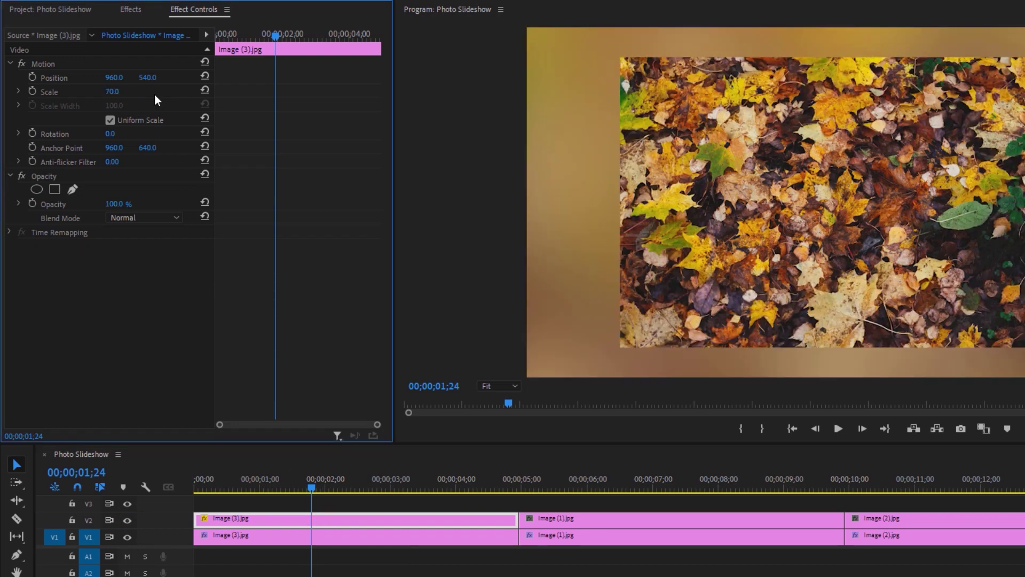
{"action": "left_click", "coordinate": [32, 92]}
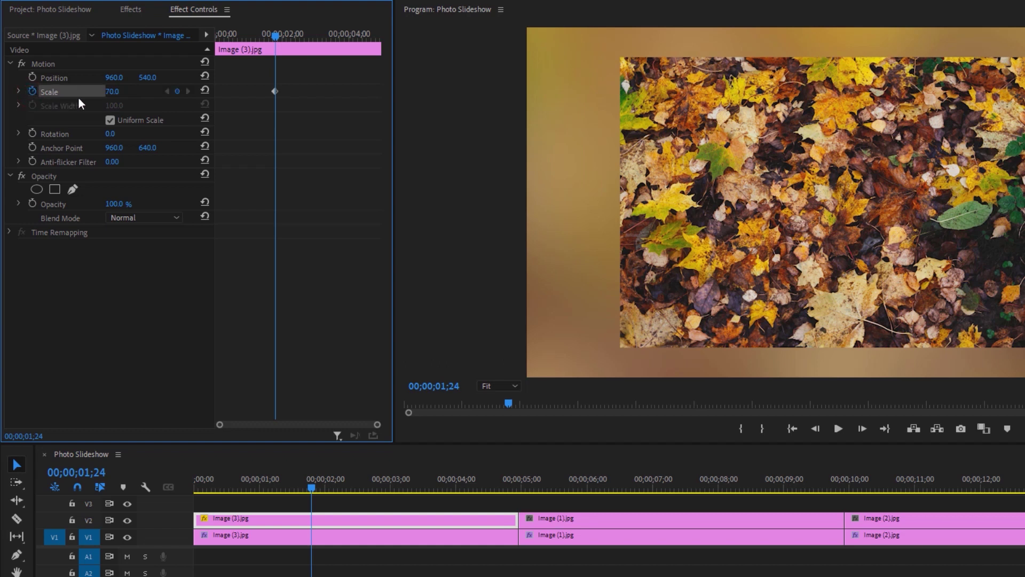
- Add a second Scale keyframe of 75 at 00;00;03;16
{"action": "left_click", "coordinate": [335, 35]}
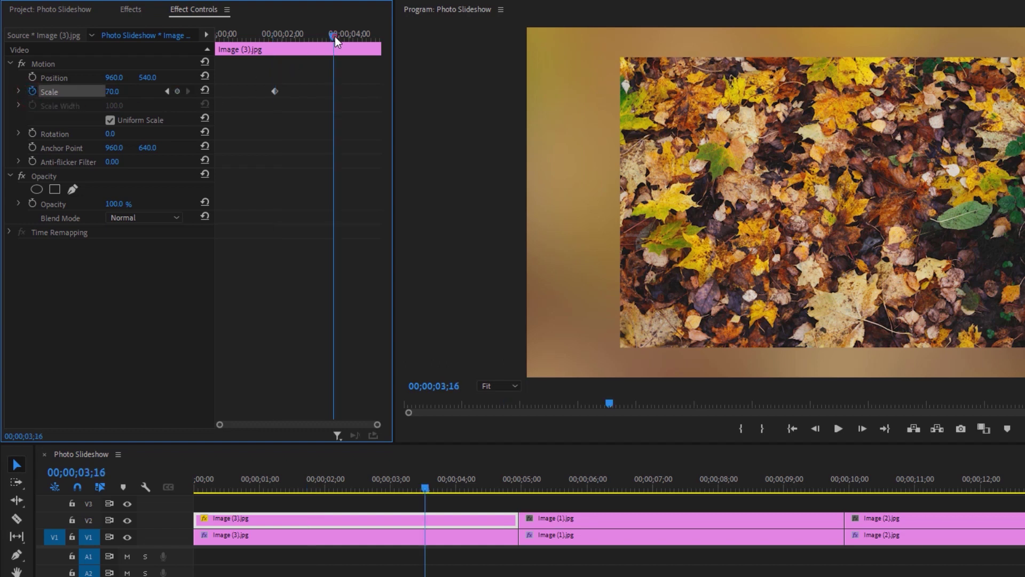
{"action": "left_click", "coordinate": [116, 91]}
{"action": "type", "text": "75"}
{"action": "key", "text": "Return"}
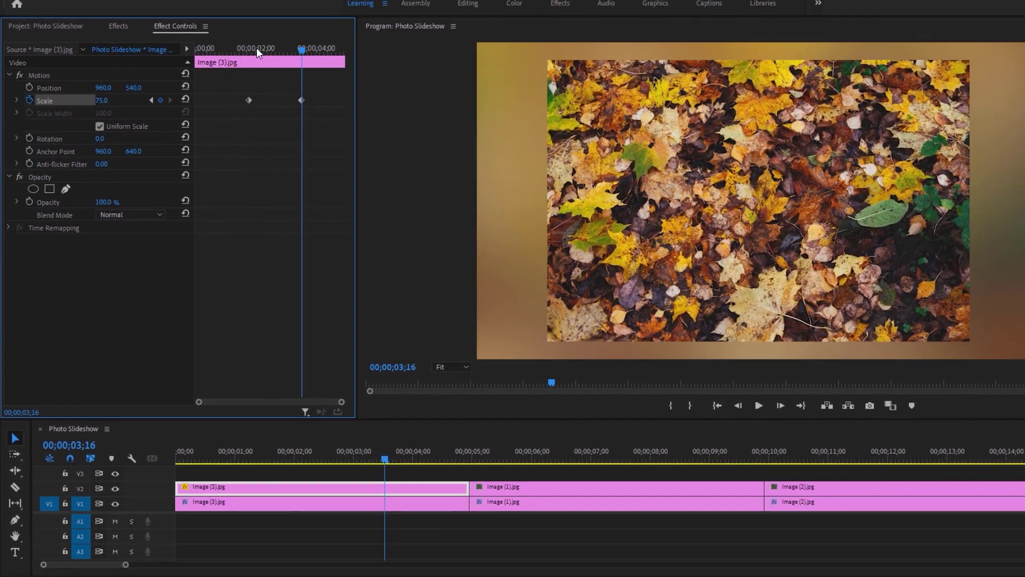
{"action": "left_click_drag", "start_coordinate": [292, 33], "coordinate": [306, 63]}
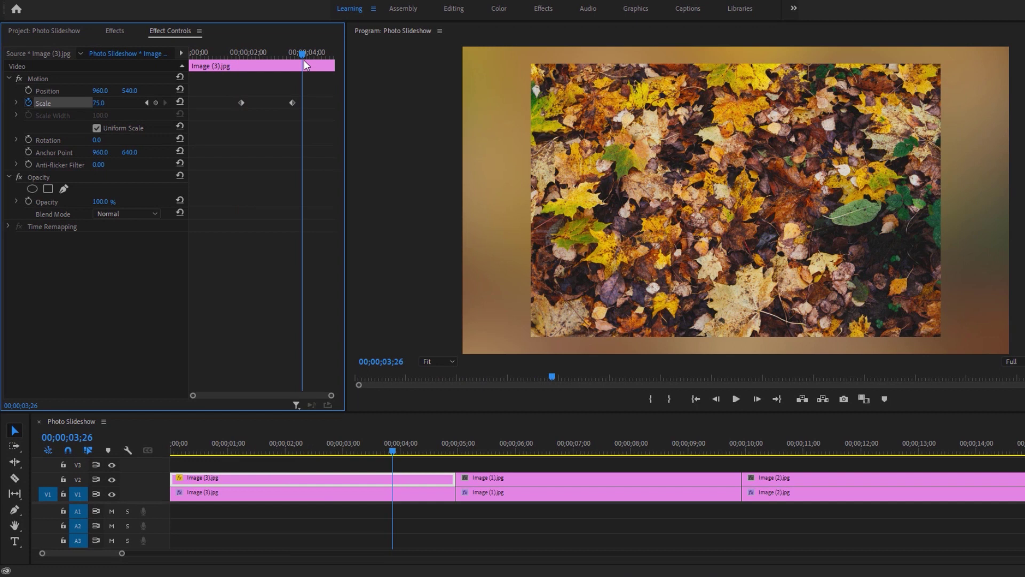
- Ease out the first Scale keyframe, ease in the second, and move them to clip start and end
{"action": "right_click", "coordinate": [241, 102]}
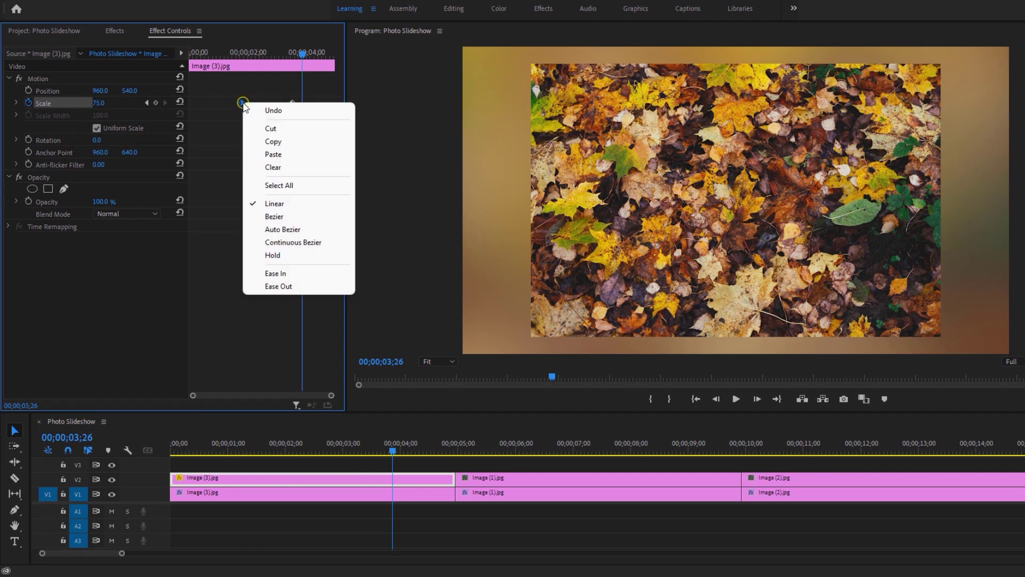
{"action": "left_click", "coordinate": [292, 286]}
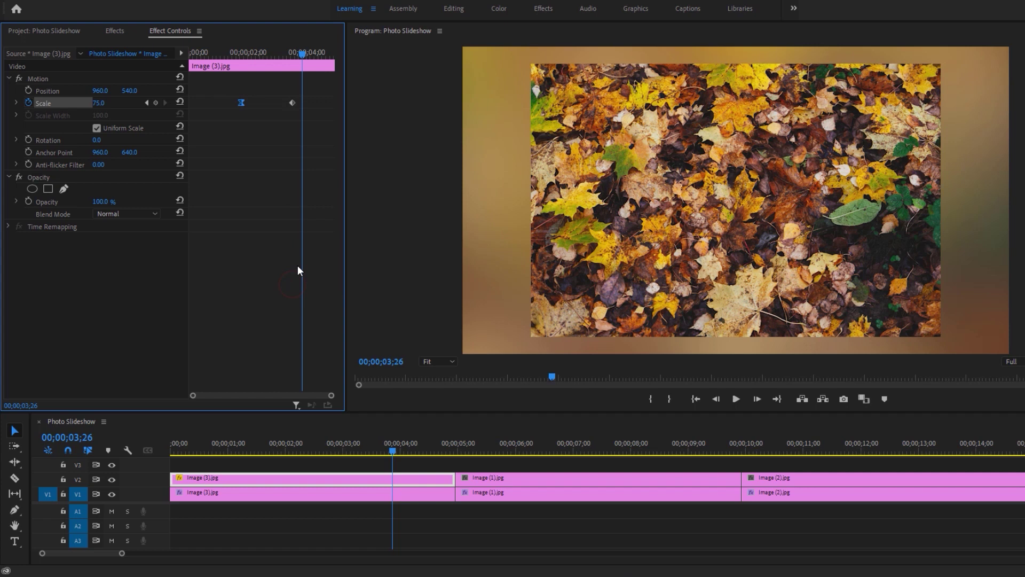
{"action": "right_click", "coordinate": [293, 104]}
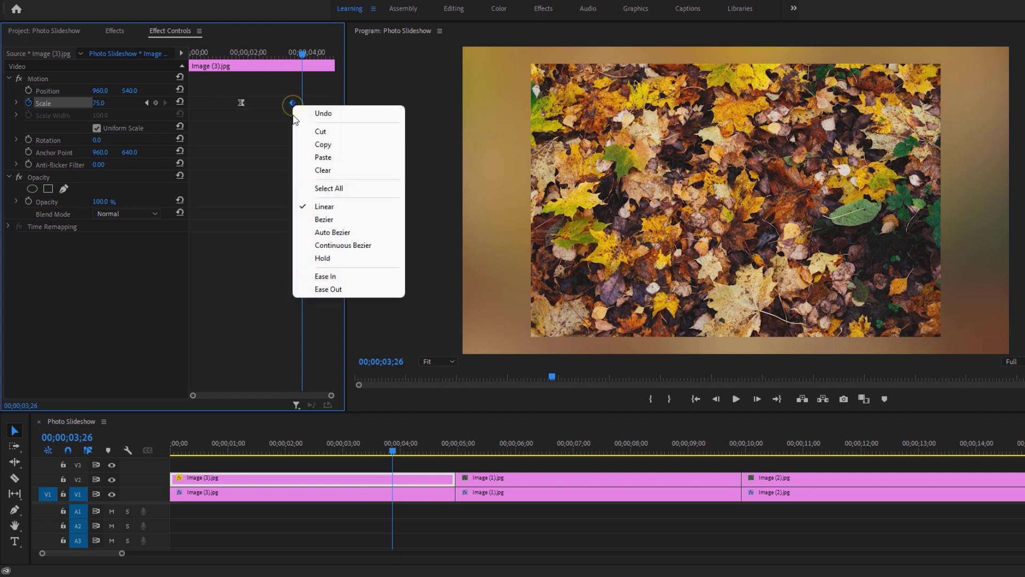
{"action": "left_click", "coordinate": [334, 276]}
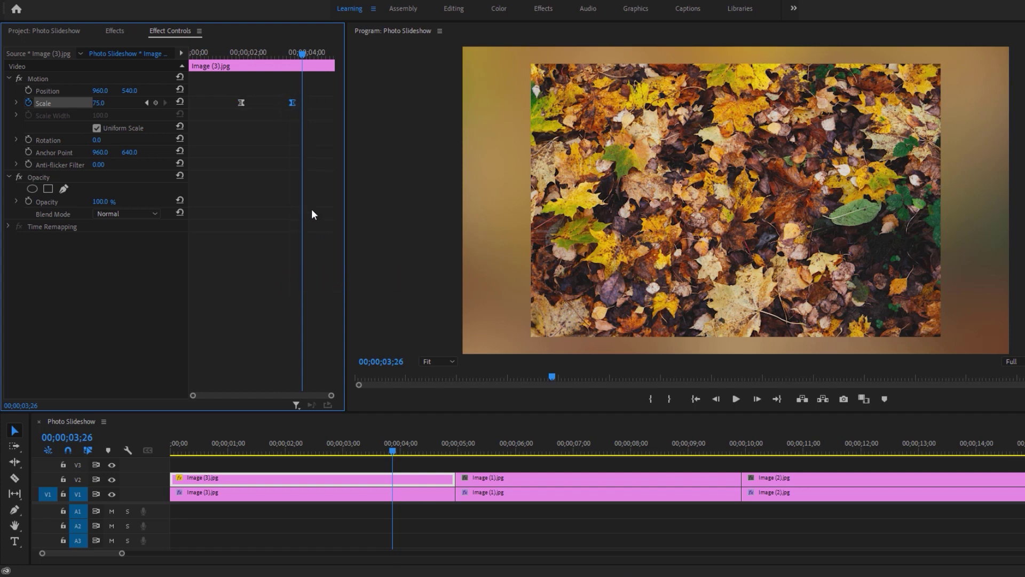
{"action": "left_click_drag", "start_coordinate": [240, 103], "coordinate": [190, 103]}
{"action": "left_click_drag", "start_coordinate": [293, 102], "coordinate": [356, 118]}
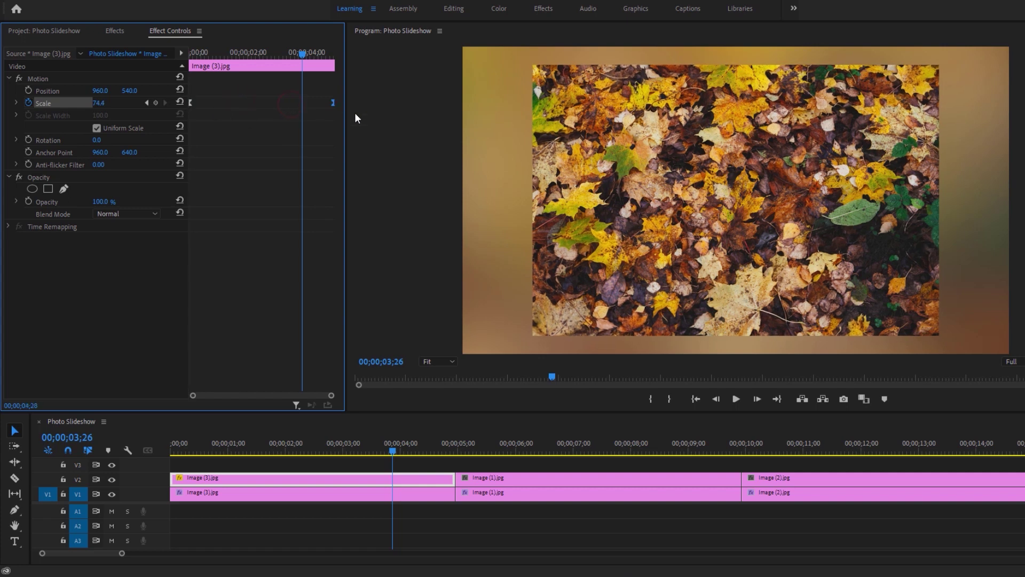
- Copy the Motion zoom onto the Image (1) and Image (2) foreground clips
{"action": "left_click", "coordinate": [65, 80]}
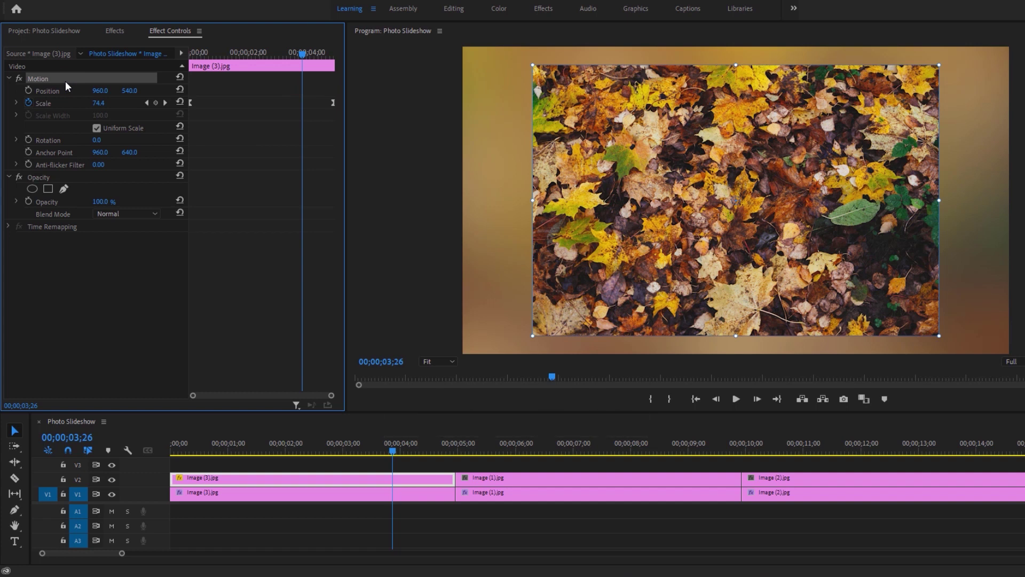
{"action": "left_click_drag", "start_coordinate": [524, 457], "coordinate": [815, 477]}
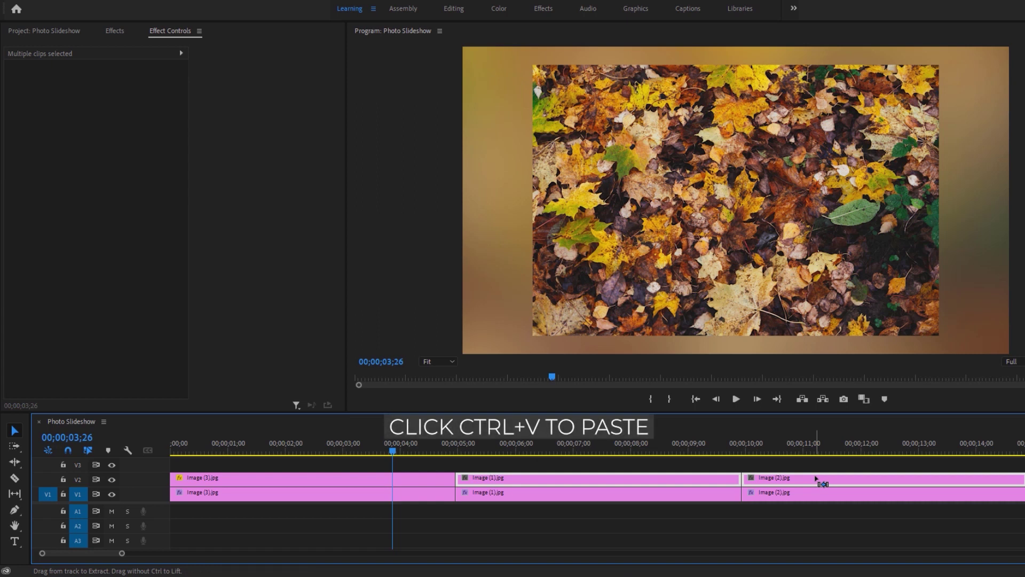
{"action": "key", "text": "ctrl+v"}
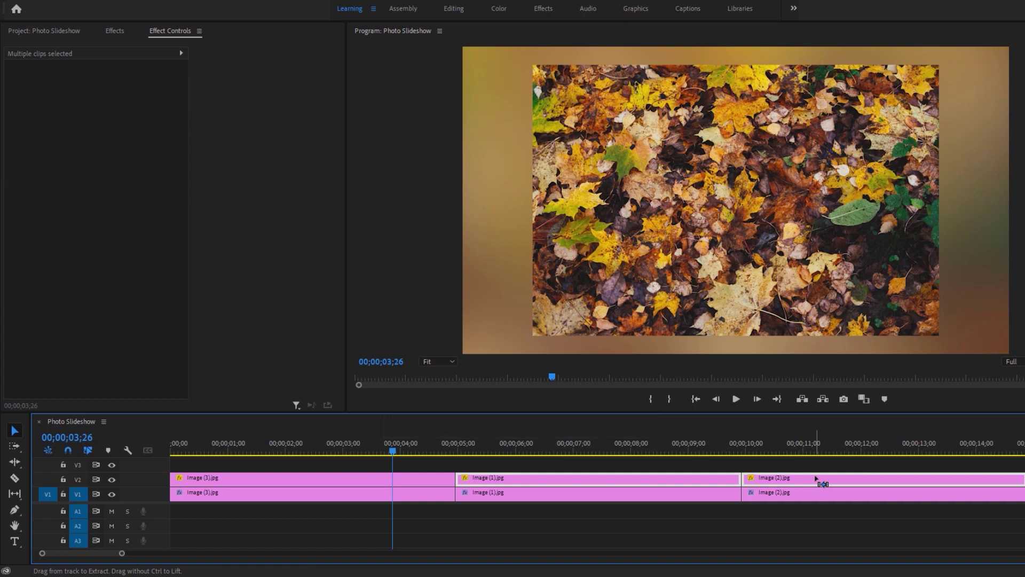
{"action": "left_click_drag", "start_coordinate": [454, 446], "coordinate": [917, 475]}
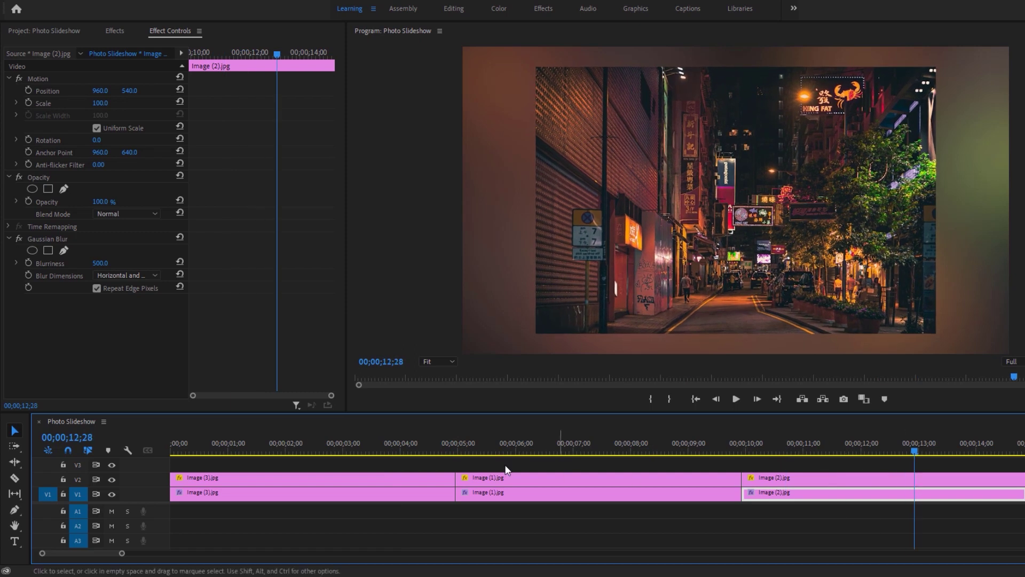
{"action": "left_click", "coordinate": [291, 448]}
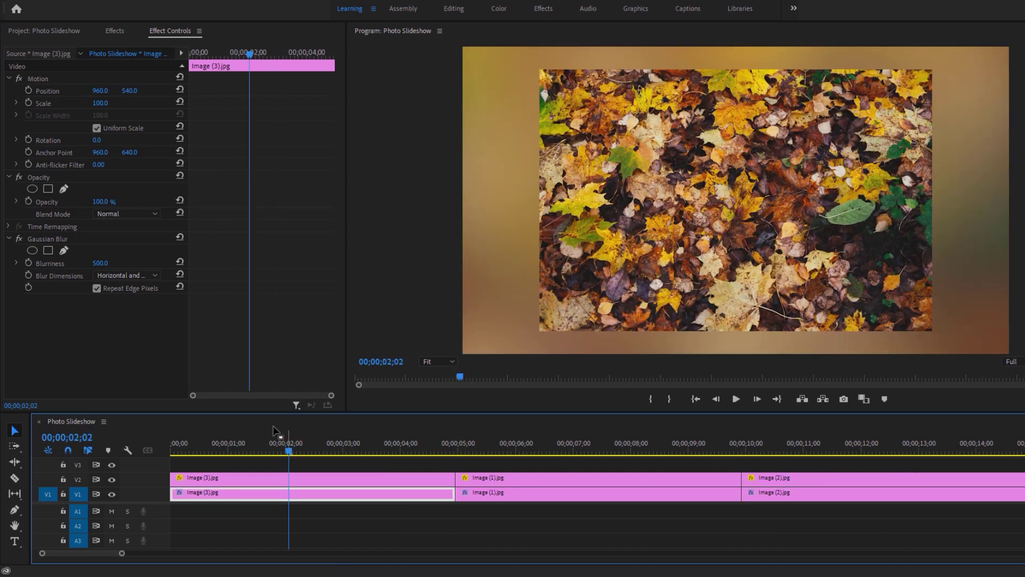
- Apply Radial Shadow to the upper Image (3) clip
{"action": "left_click", "coordinate": [115, 31]}
{"action": "left_click", "coordinate": [122, 48]}
{"action": "type", "text": "Radial"}
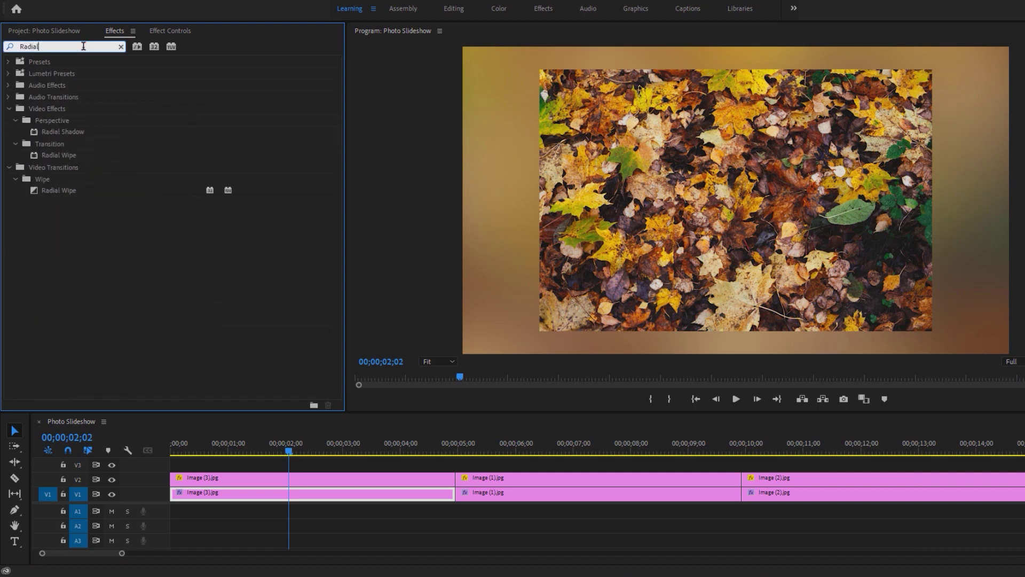
{"action": "left_click", "coordinate": [82, 132]}
{"action": "left_click_drag", "start_coordinate": [197, 299], "coordinate": [269, 479]}
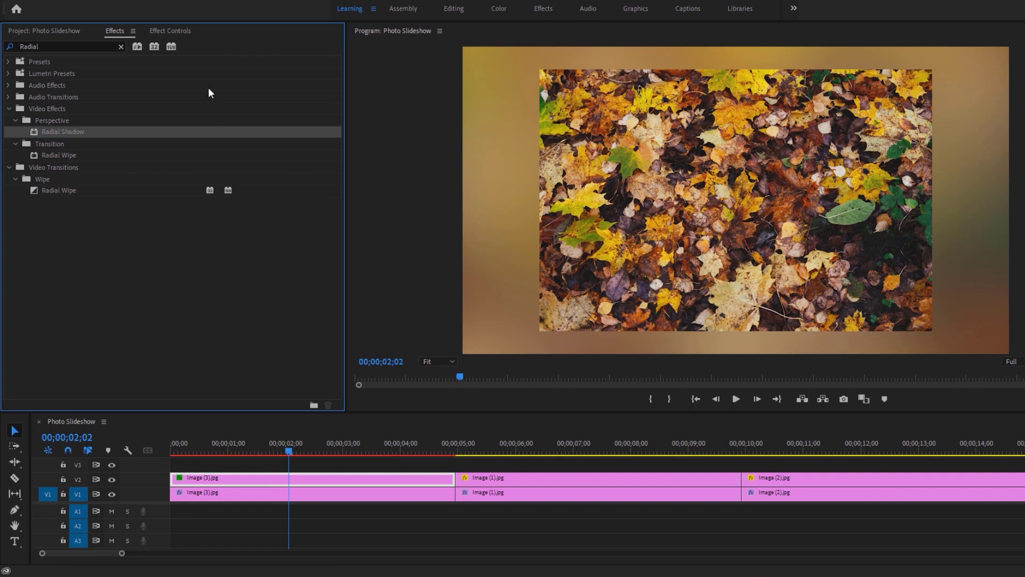
{"action": "left_click", "coordinate": [186, 34]}
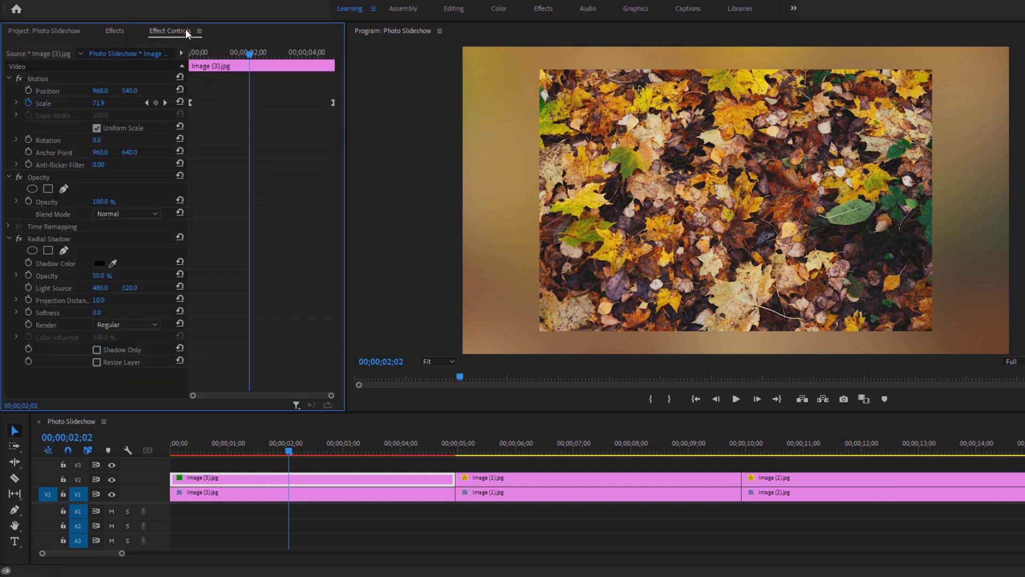
- Set Radial Shadow to white, opacity 100, projection distance 4, Resize Layer on, light source 929
{"action": "left_click", "coordinate": [100, 276]}
{"action": "type", "text": "100"}
{"action": "key", "text": "Return"}
{"action": "left_click", "coordinate": [100, 300]}
{"action": "key", "text": "Return"}
{"action": "left_click", "coordinate": [97, 363]}
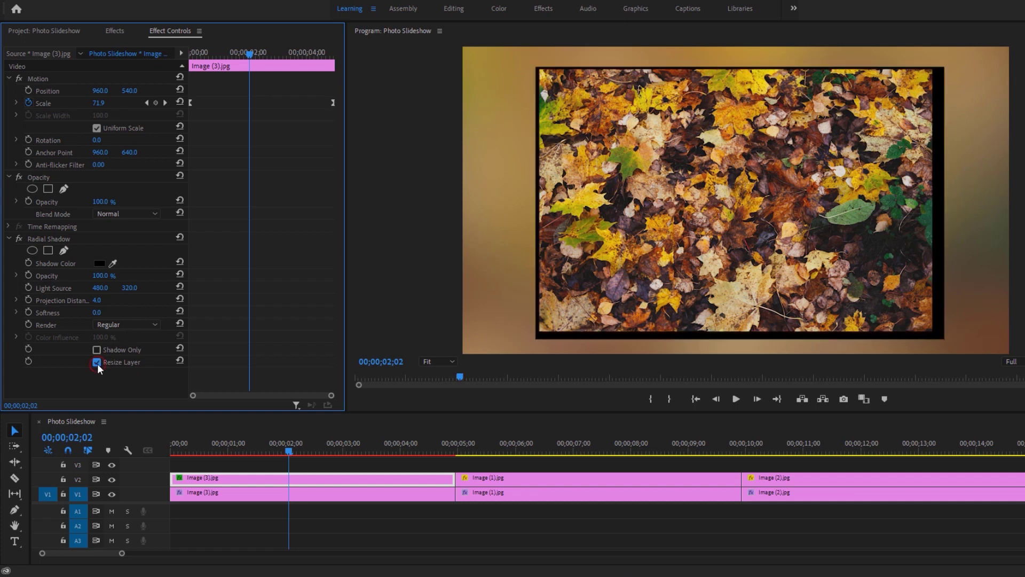
{"action": "left_click", "coordinate": [100, 263]}
{"action": "left_click", "coordinate": [683, 201]}
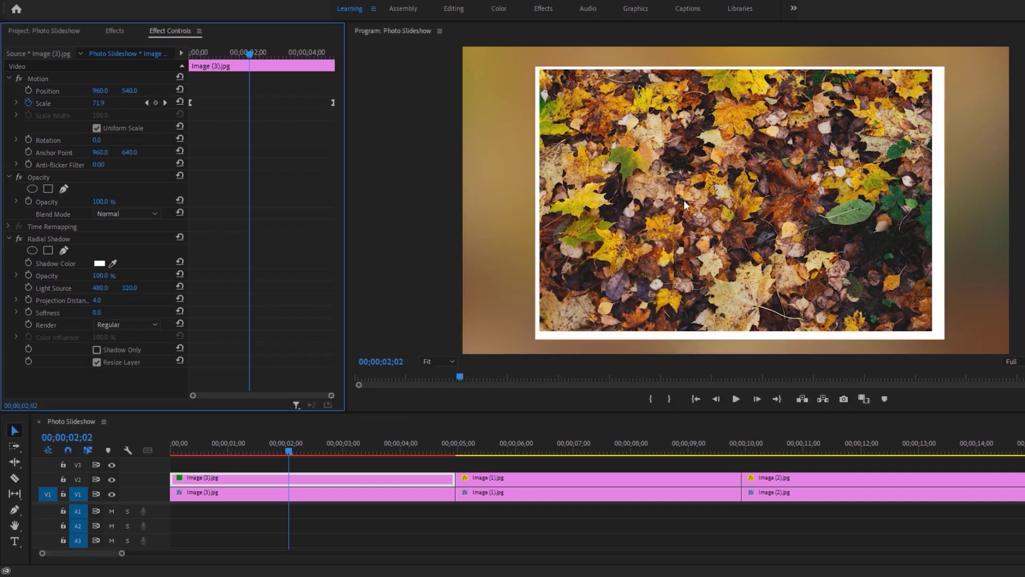
{"action": "left_click_drag", "start_coordinate": [104, 290], "coordinate": [160, 291]}
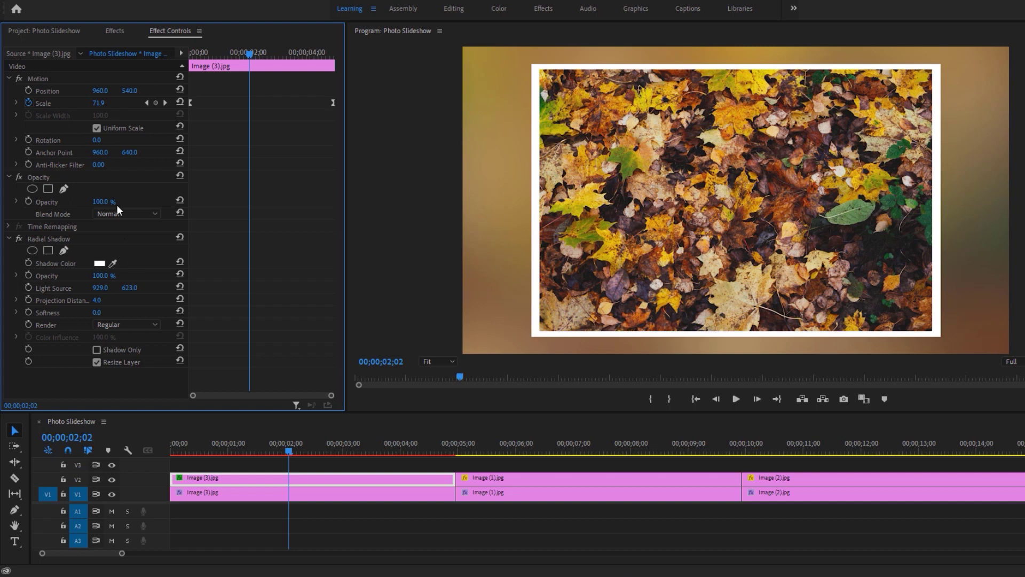
{"action": "left_click", "coordinate": [115, 31]}
- Apply Drop Shadow to the upper Image (3) clip
{"action": "left_click", "coordinate": [120, 47]}
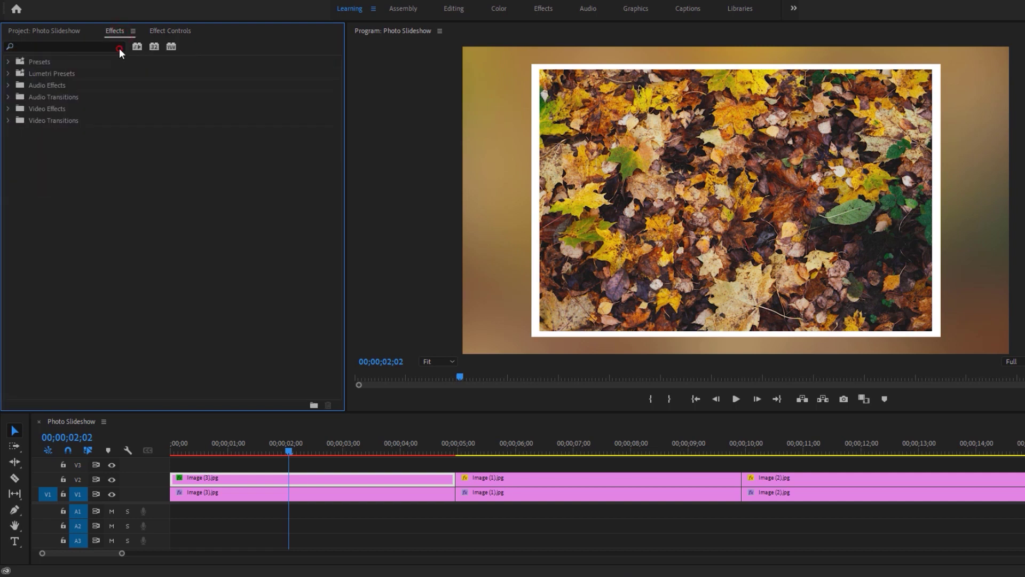
{"action": "type", "text": "Drop"}
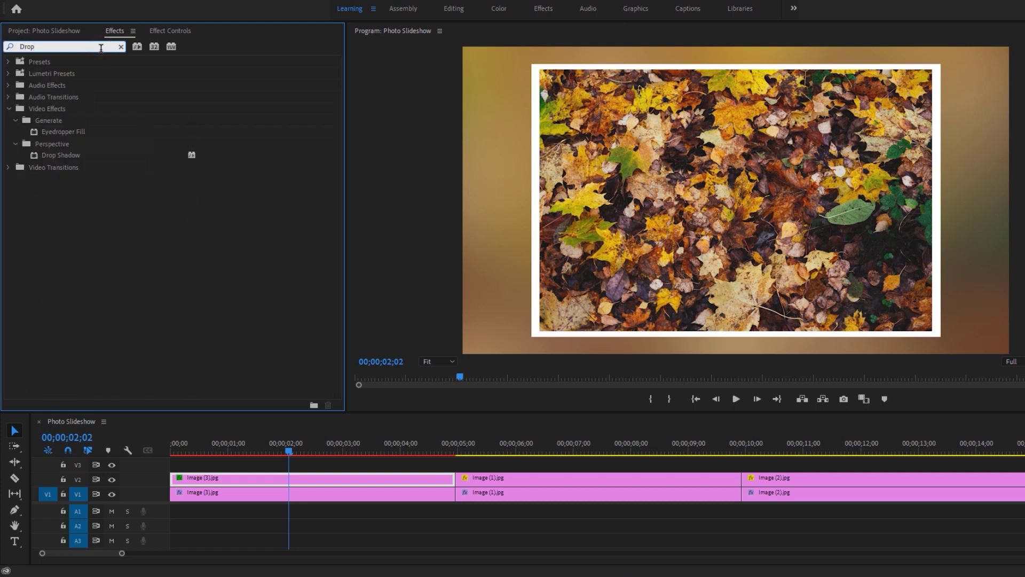
{"action": "left_click_drag", "start_coordinate": [82, 155], "coordinate": [272, 480]}
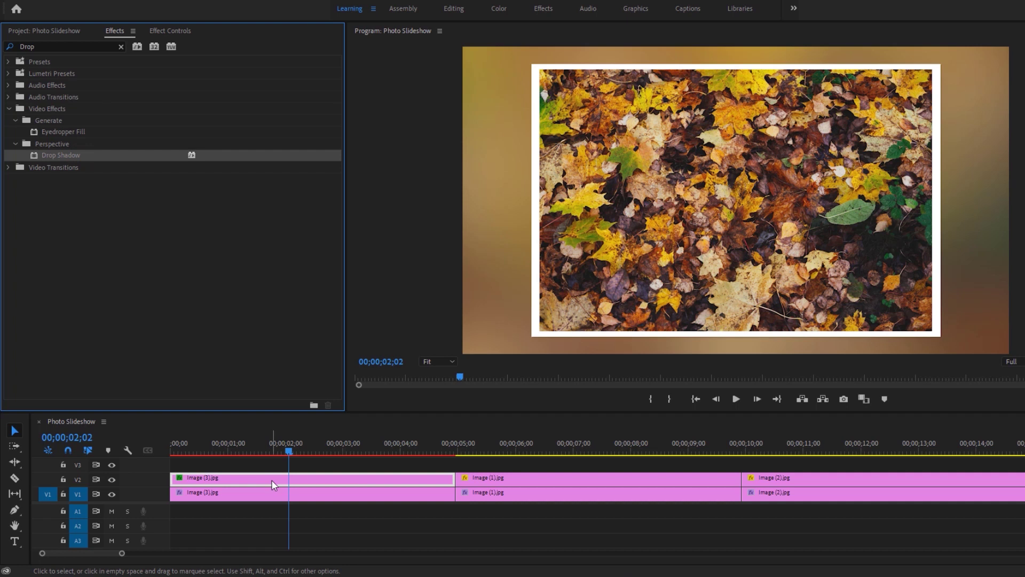
{"action": "left_click", "coordinate": [182, 33]}
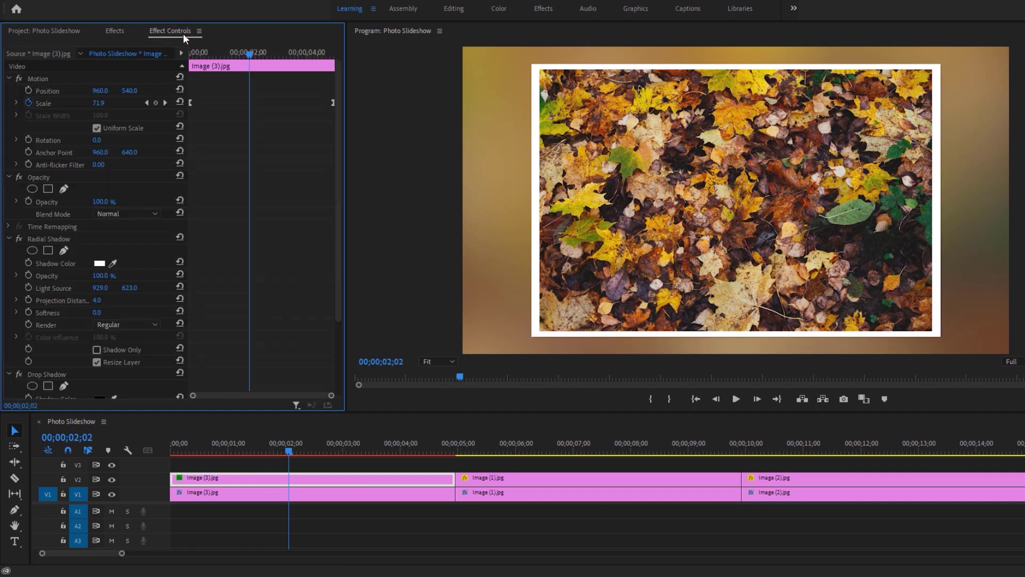
{"action": "left_click_drag", "start_coordinate": [341, 185], "coordinate": [344, 288]}
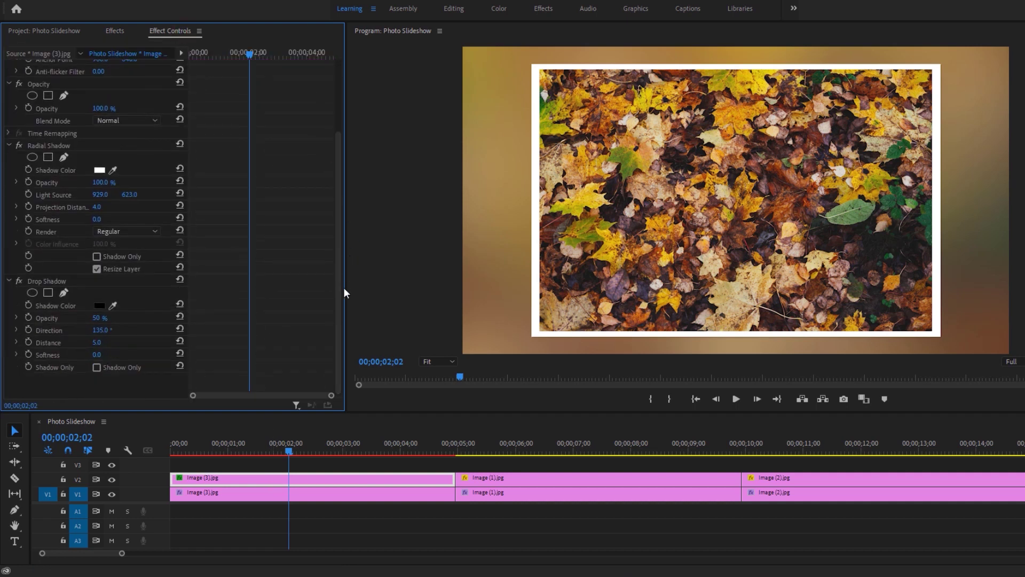
- Set the Drop Shadow distance to 69 and softness to 95
{"action": "left_click", "coordinate": [97, 342]}
{"action": "type", "text": "69"}
{"action": "key", "text": "Return"}
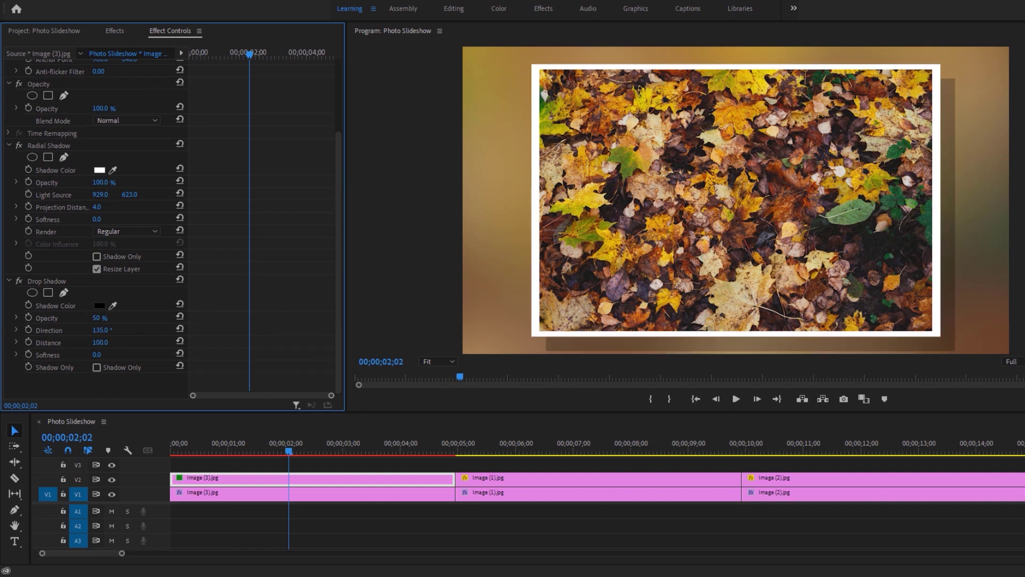
{"action": "left_click_drag", "start_coordinate": [95, 354], "coordinate": [109, 355]}
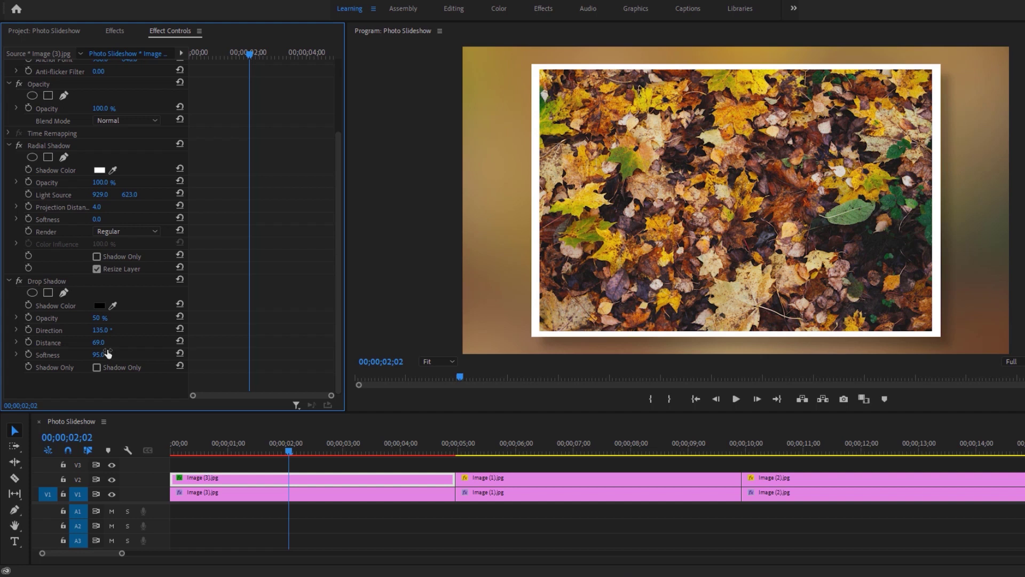
- Copy Radial Shadow and Drop Shadow onto the V2 Image (1) and Image (2) clips
{"action": "left_click", "coordinate": [66, 146]}
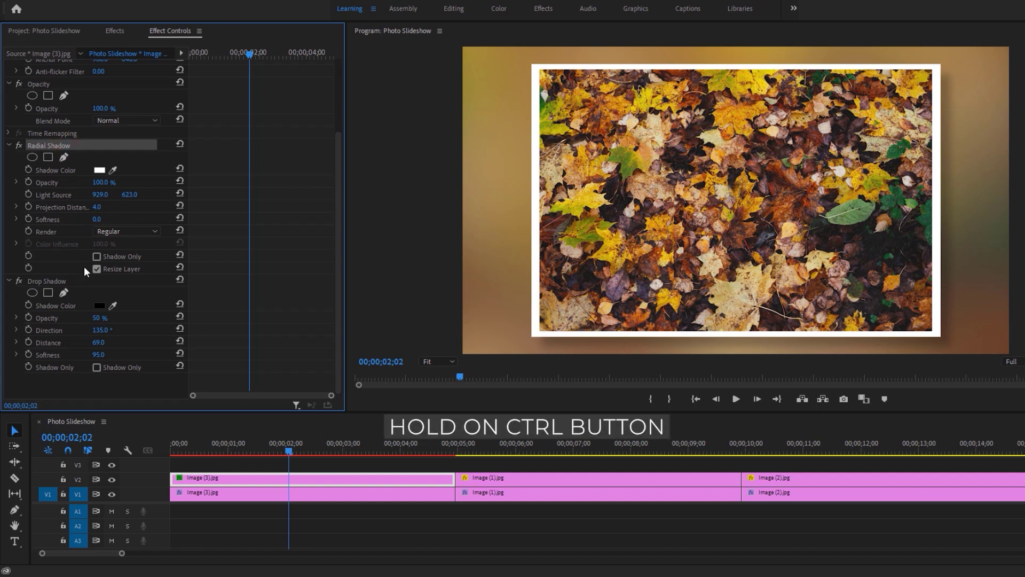
{"action": "left_click", "coordinate": [78, 284], "text": "ctrl"}
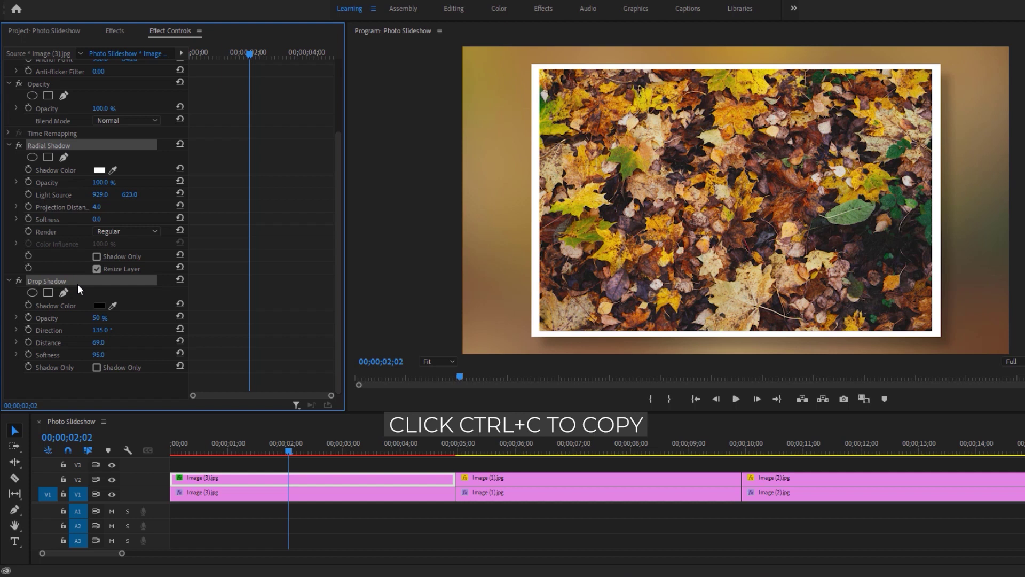
{"action": "left_click", "coordinate": [510, 459]}
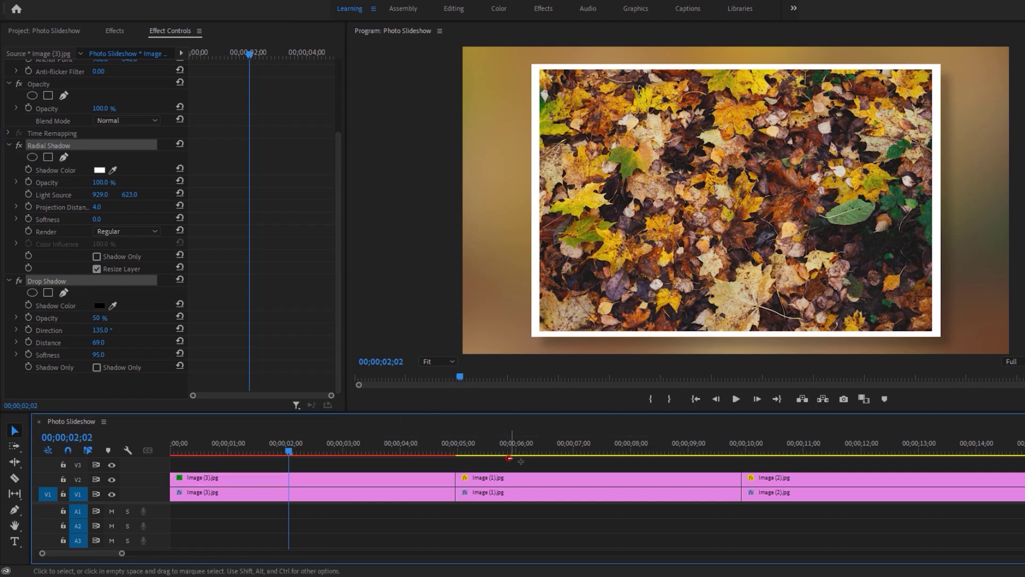
{"action": "left_click_drag", "start_coordinate": [510, 459], "coordinate": [752, 482]}
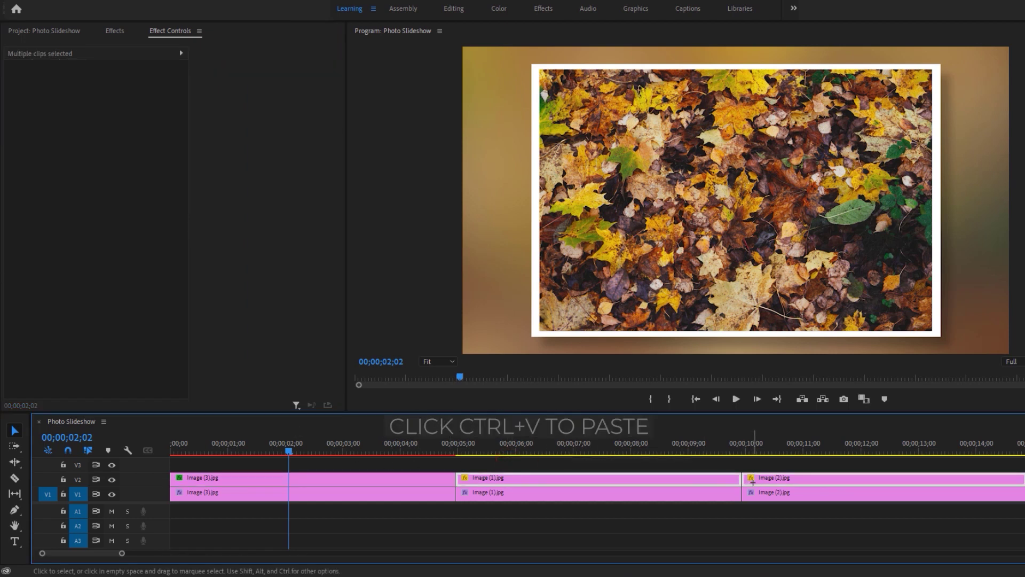
{"action": "key", "text": "ctrl+v"}
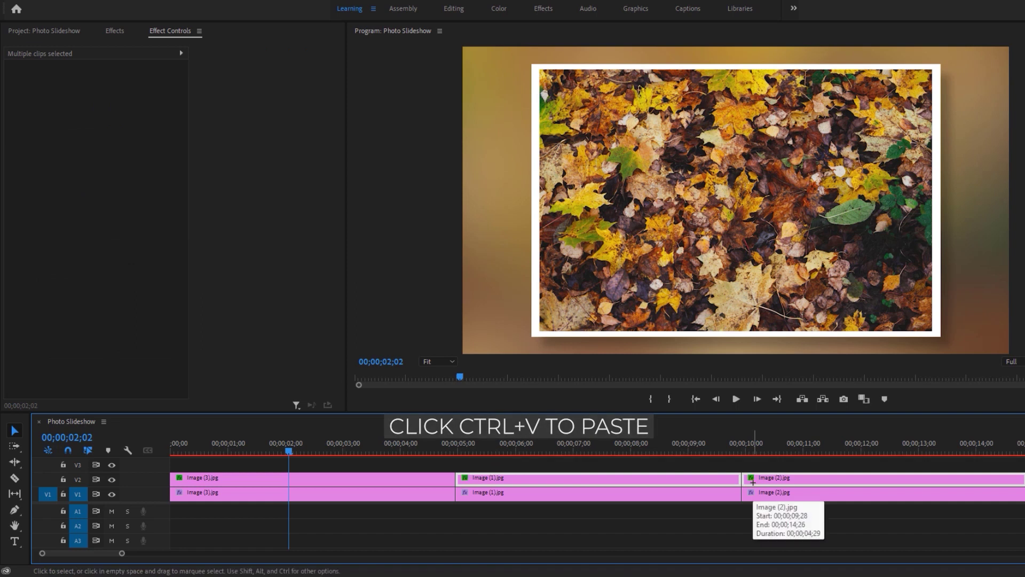
{"action": "left_click", "coordinate": [533, 492]}
{"action": "left_click_drag", "start_coordinate": [470, 448], "coordinate": [911, 443]}
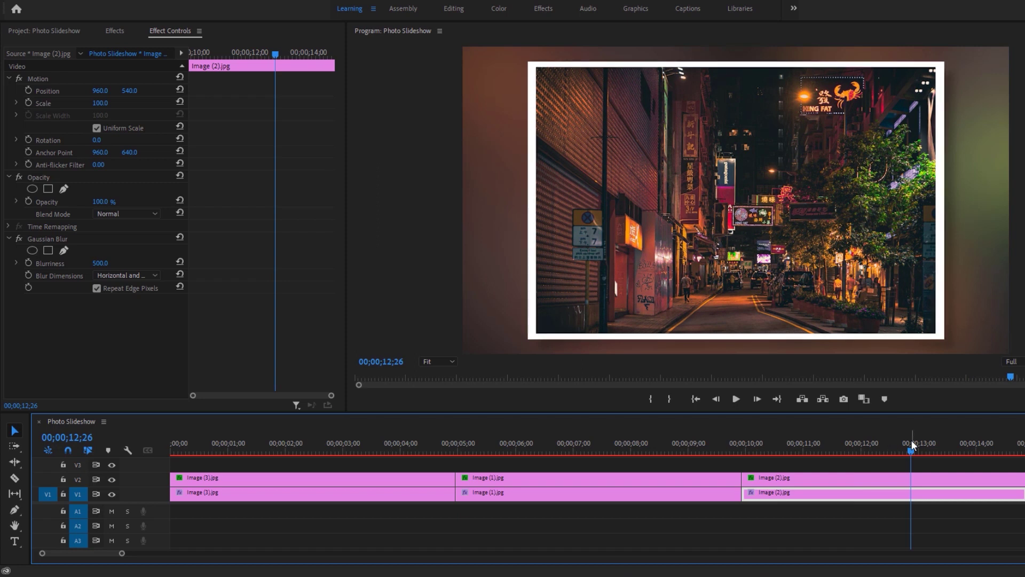
{"action": "left_click", "coordinate": [296, 447]}
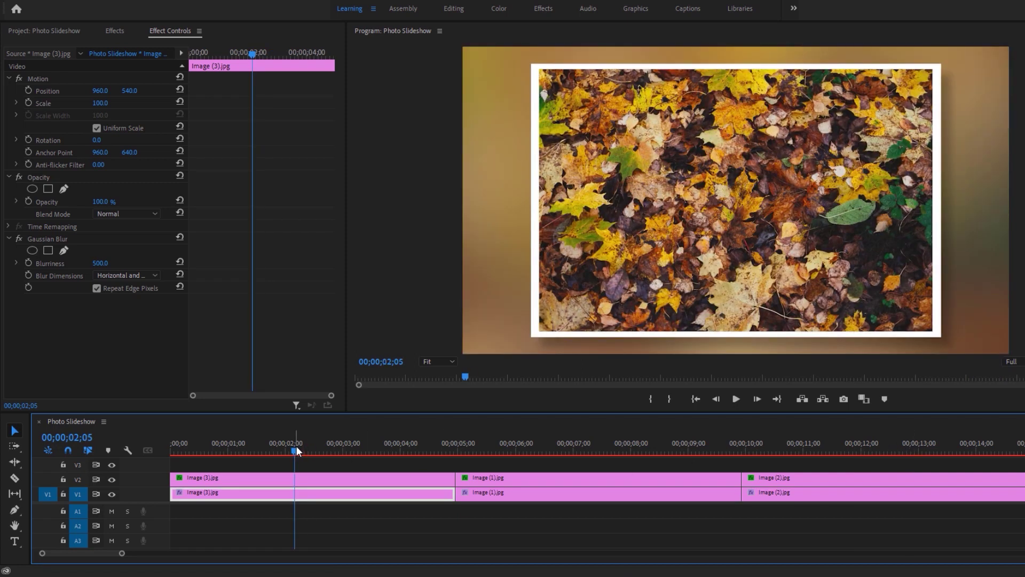
- Apply Basic 3D to the upper leaf photo clip
{"action": "left_click", "coordinate": [115, 31]}
{"action": "left_click", "coordinate": [121, 47]}
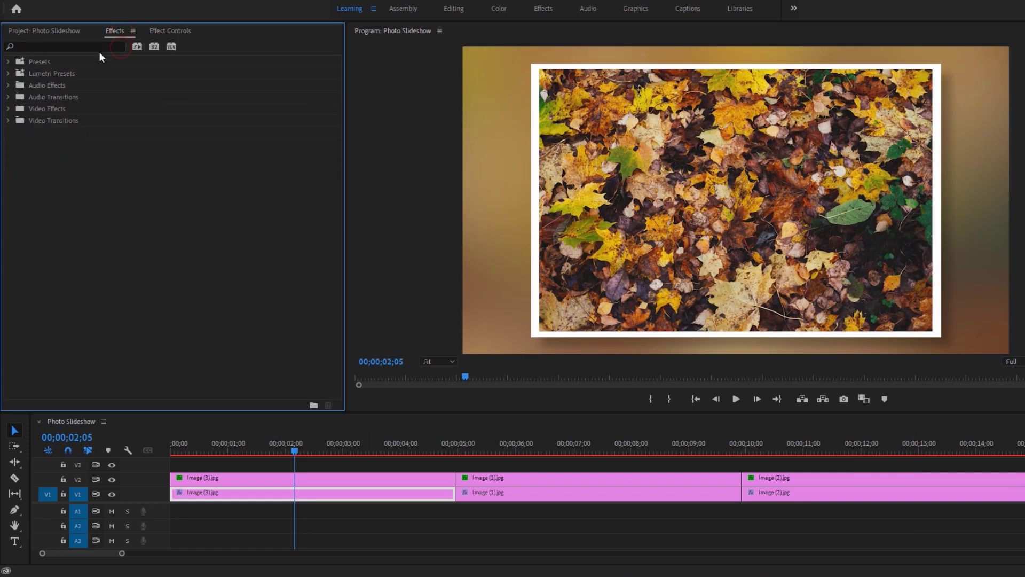
{"action": "left_click", "coordinate": [97, 47]}
{"action": "type", "text": "Basic 3d"}
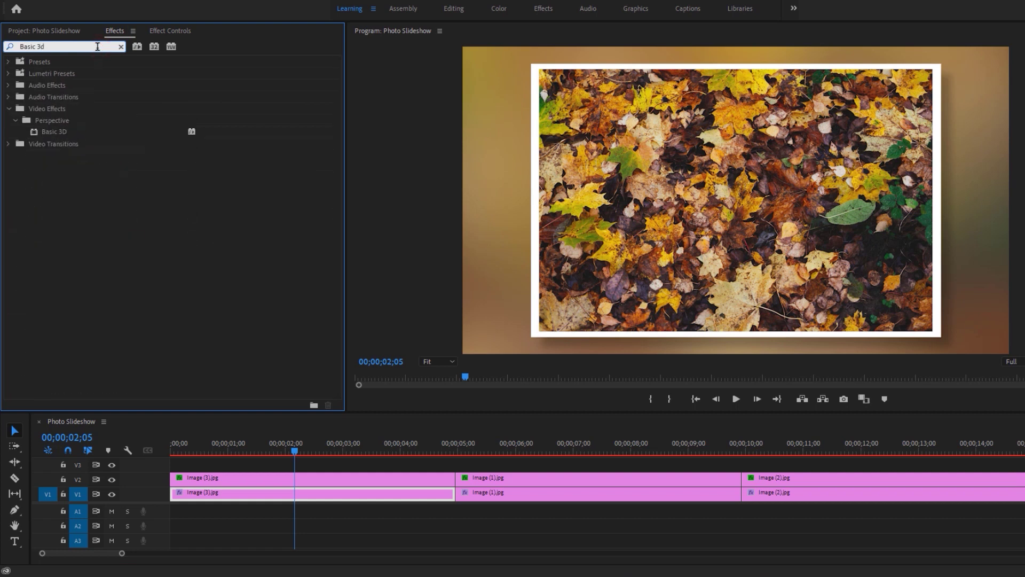
{"action": "left_click_drag", "start_coordinate": [76, 131], "coordinate": [252, 477]}
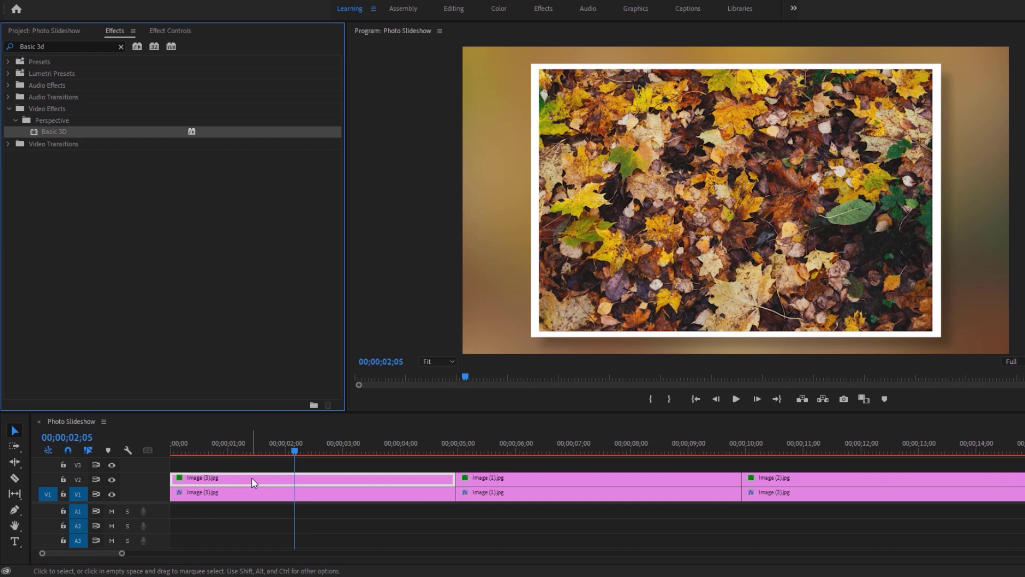
{"action": "left_click", "coordinate": [184, 33]}
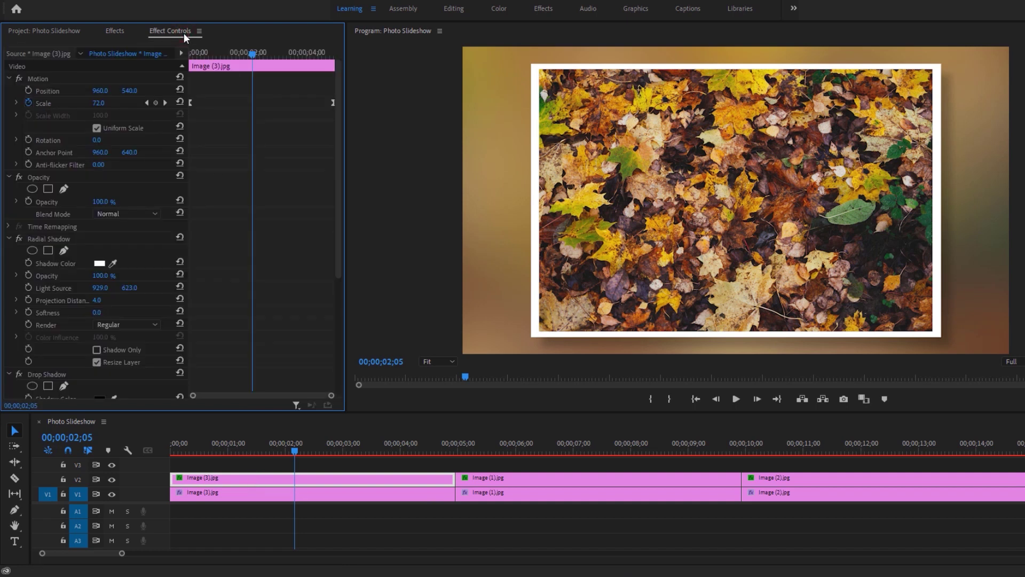
{"action": "left_click_drag", "start_coordinate": [338, 205], "coordinate": [340, 328]}
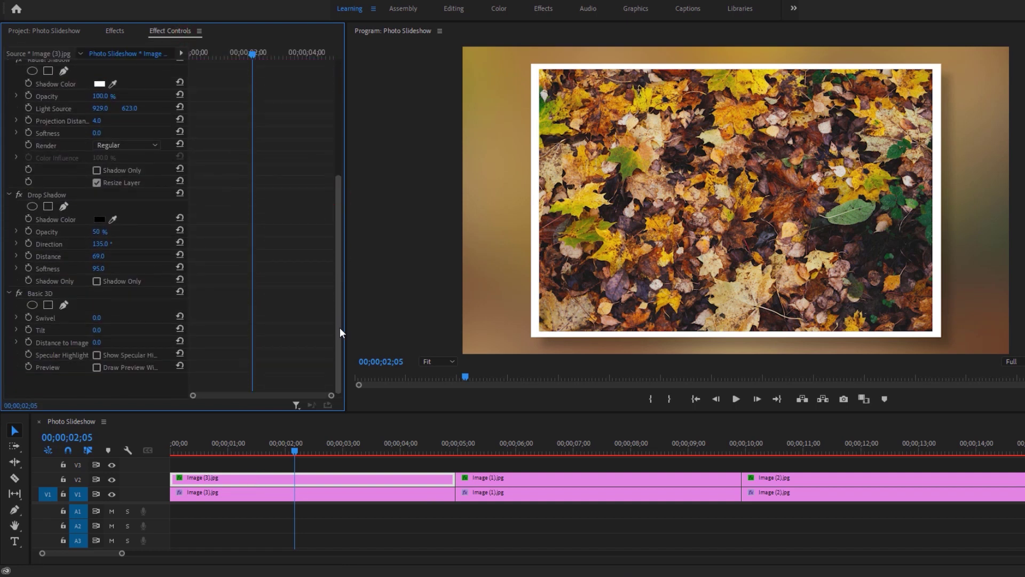
- Set Basic 3D Swivel to 4 and Tilt to -4, keyframing Tilt
{"action": "left_click", "coordinate": [97, 317]}
{"action": "type", "text": "4"}
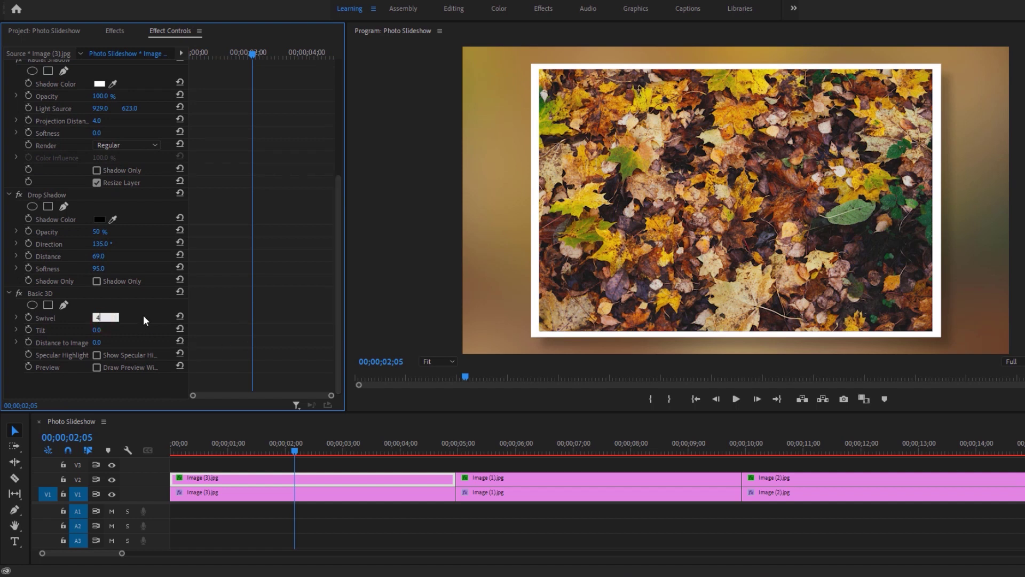
{"action": "left_click", "coordinate": [101, 330]}
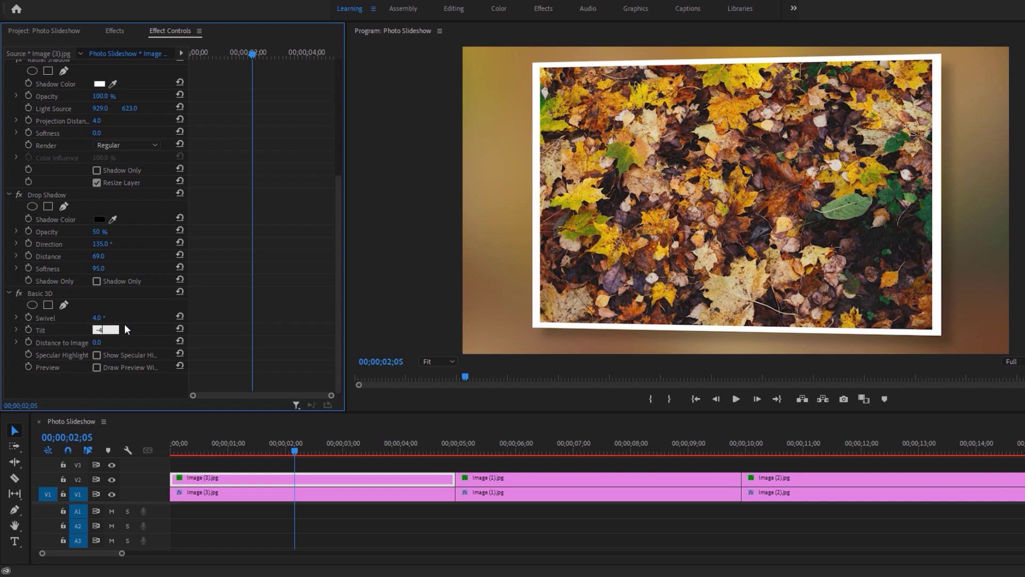
{"action": "type", "text": "-4"}
{"action": "key", "text": "Return"}
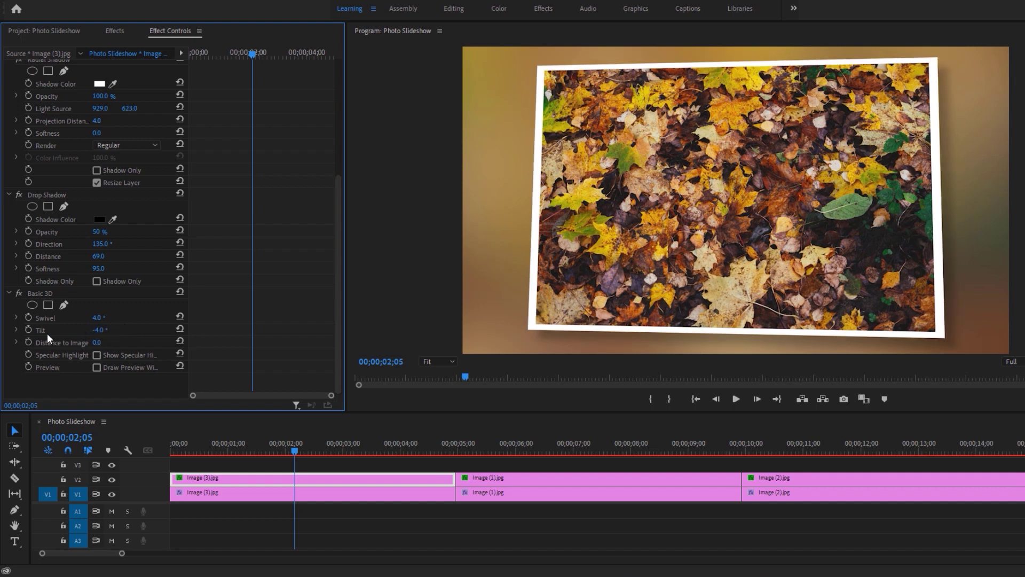
{"action": "left_click", "coordinate": [29, 330]}
- Keyframe Swivel and add keyframes of Swivel -4 and Tilt 4 at 03;17
{"action": "left_click", "coordinate": [28, 317]}
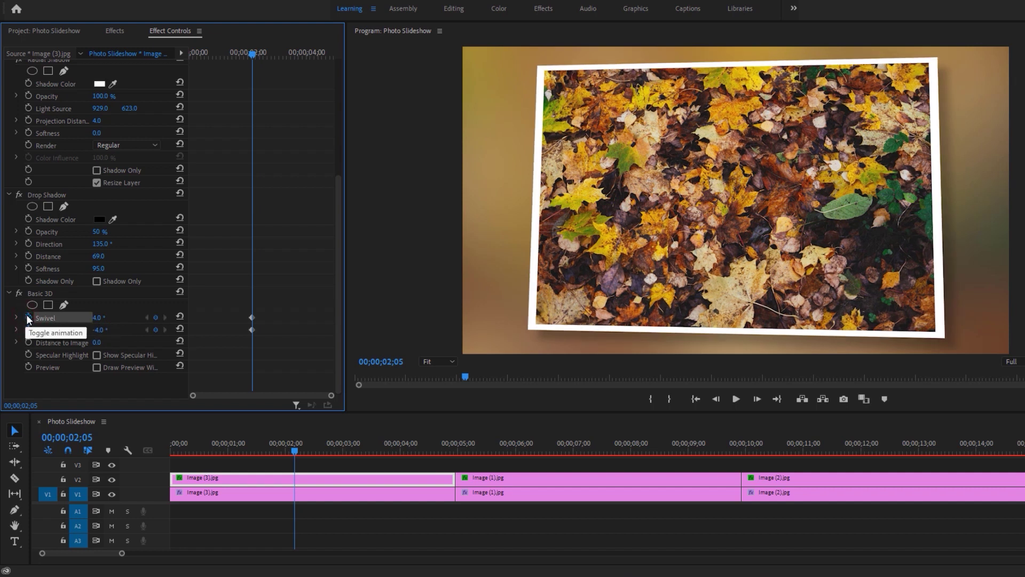
{"action": "left_click_drag", "start_coordinate": [283, 56], "coordinate": [294, 56]}
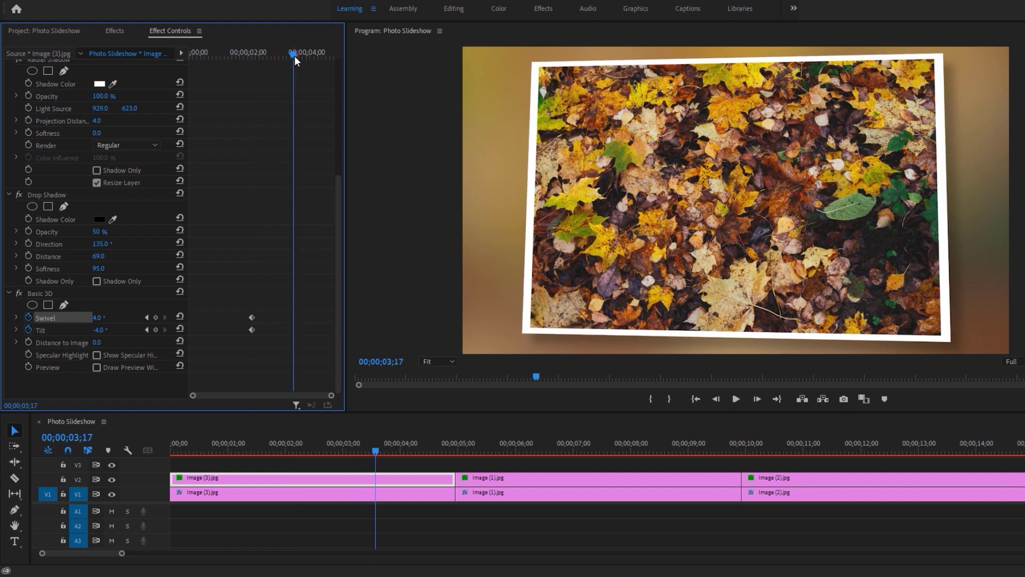
{"action": "left_click", "coordinate": [99, 318]}
{"action": "key", "text": "Tab"}
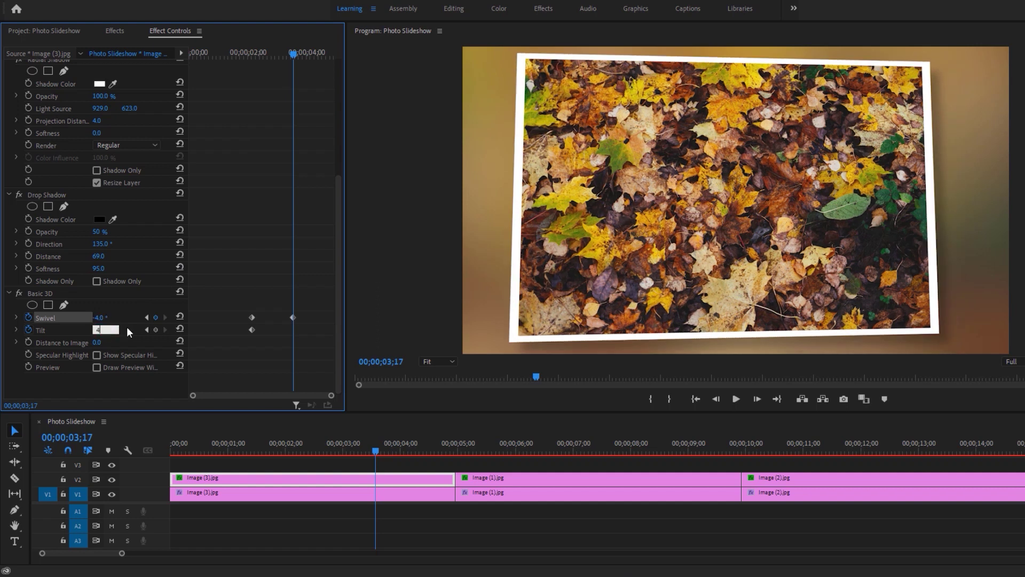
{"action": "type", "text": "4"}
{"action": "key", "text": "Return"}
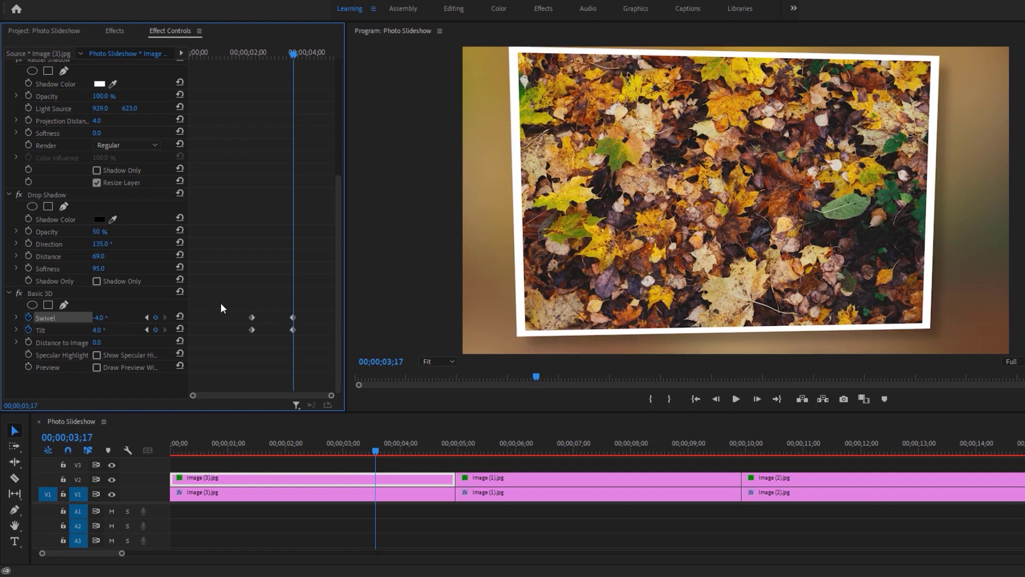
- Apply Ease Out to the first Swivel/Tilt keyframes and Ease In to the later ones
{"action": "left_click_drag", "start_coordinate": [222, 307], "coordinate": [257, 343]}
{"action": "right_click", "coordinate": [252, 330]}
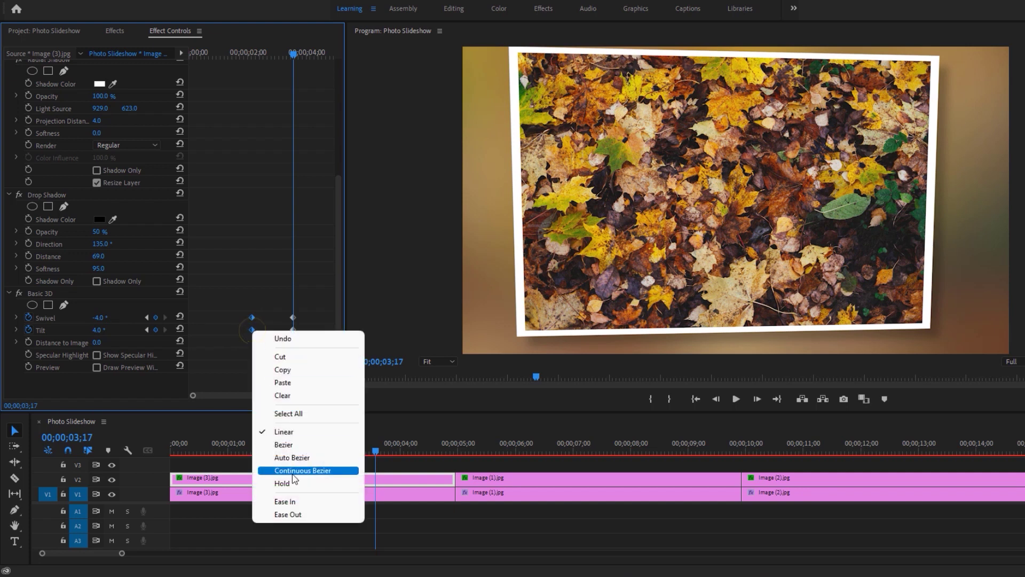
{"action": "left_click", "coordinate": [288, 514]}
{"action": "left_click_drag", "start_coordinate": [275, 293], "coordinate": [295, 335]}
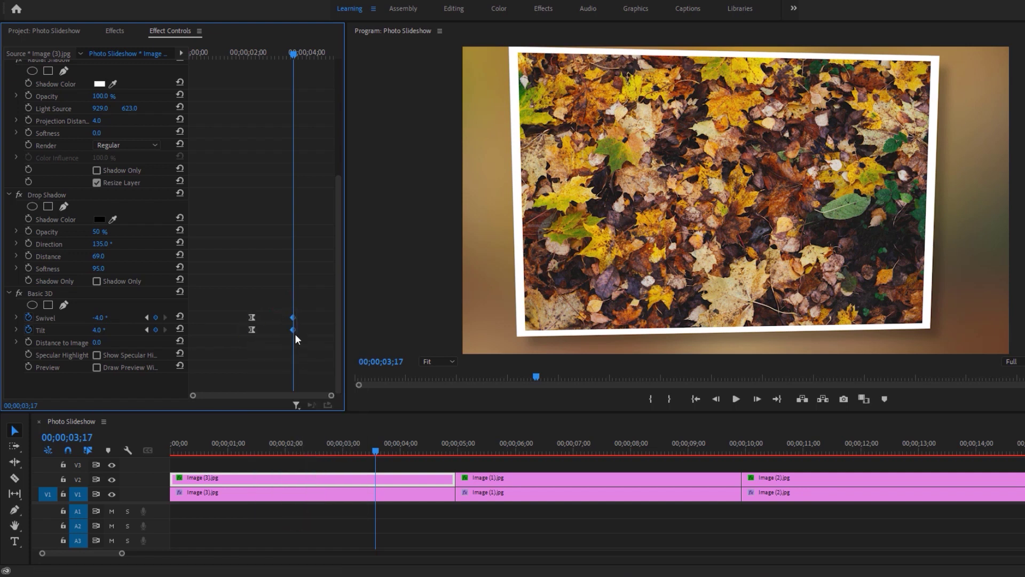
{"action": "right_click", "coordinate": [294, 334]}
{"action": "left_click", "coordinate": [336, 503]}
- Move the first Swivel/Tilt keyframes to the clip start and play back the sway
{"action": "mouse_move", "coordinate": [237, 295]}
{"action": "left_mouse_down"}
{"action": "mouse_move", "coordinate": [258, 342]}
{"action": "mouse_move", "coordinate": [245, 330]}
{"action": "mouse_move", "coordinate": [190, 329]}
{"action": "left_mouse_up"}
{"action": "mouse_move", "coordinate": [275, 306]}
{"action": "left_mouse_down"}
{"action": "mouse_move", "coordinate": [309, 351]}
{"action": "mouse_move", "coordinate": [302, 341]}
{"action": "mouse_move", "coordinate": [334, 335]}
{"action": "left_mouse_up"}
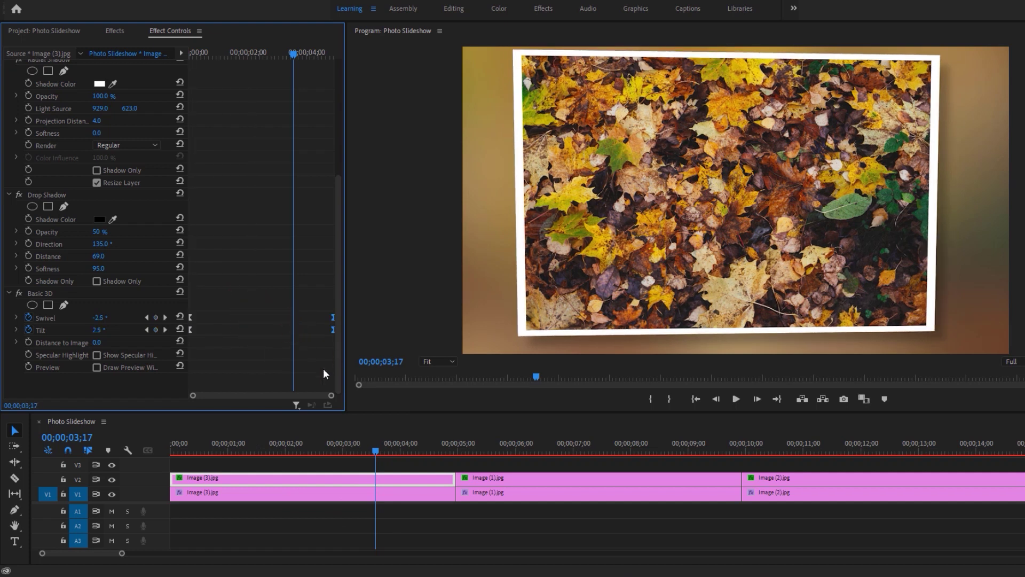
{"action": "left_click", "coordinate": [196, 451]}
{"action": "key", "text": "space"}
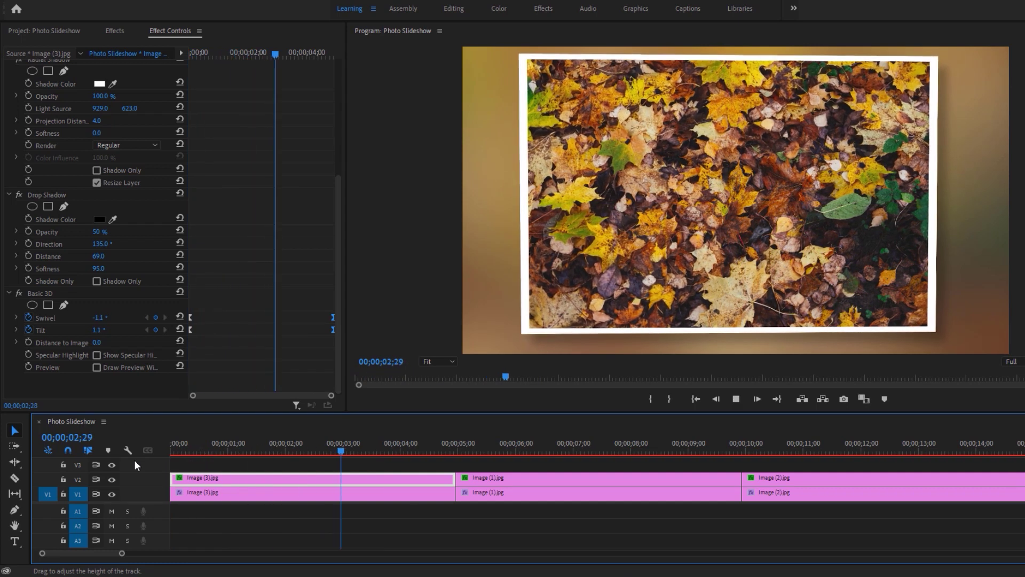
{"action": "key", "text": "space"}
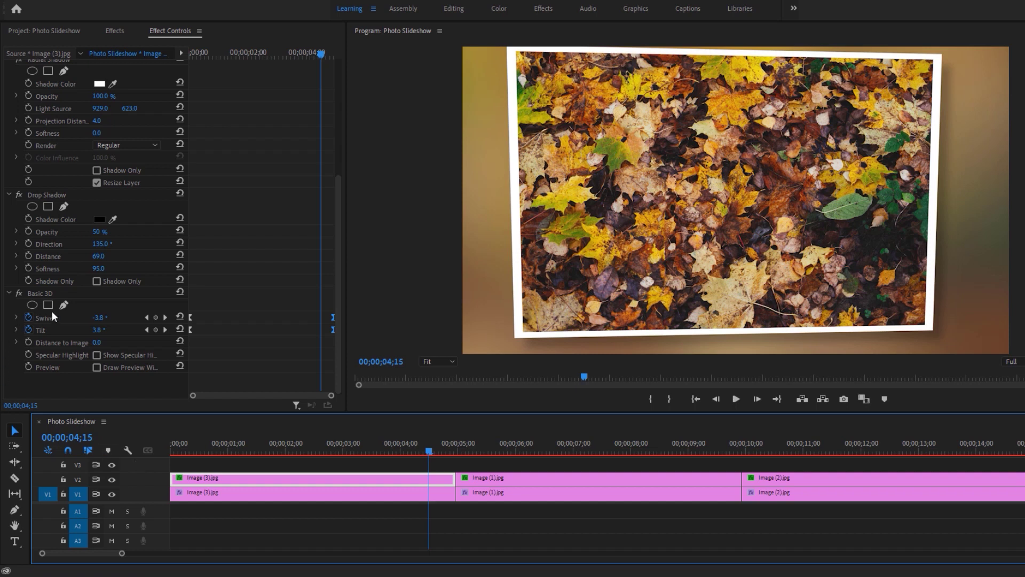
{"action": "left_click", "coordinate": [76, 294]}
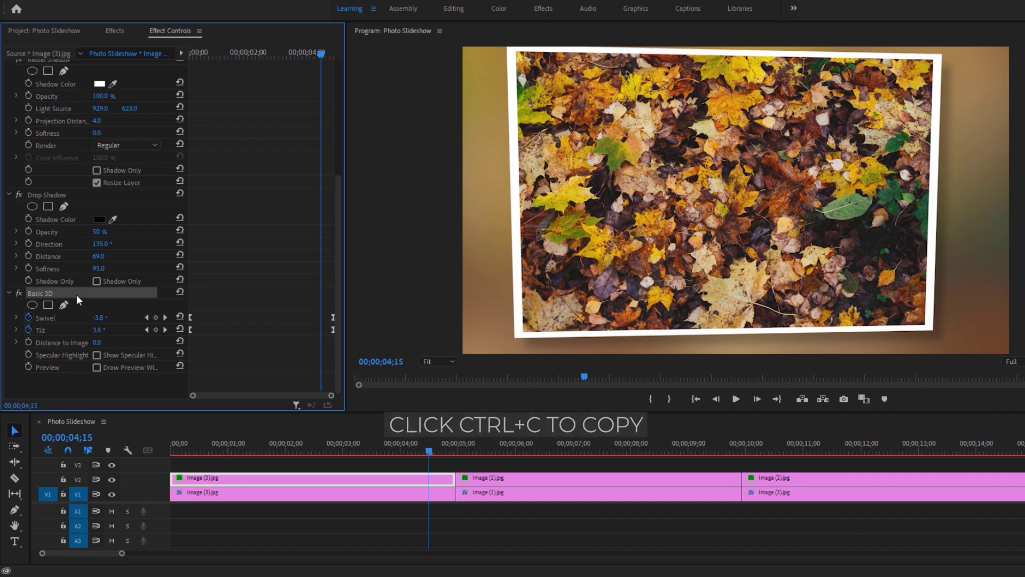
- Paste the Basic 3D sway onto the V2 Image (1) and Image (2) clips and check them
{"action": "left_click_drag", "start_coordinate": [589, 470], "coordinate": [766, 477]}
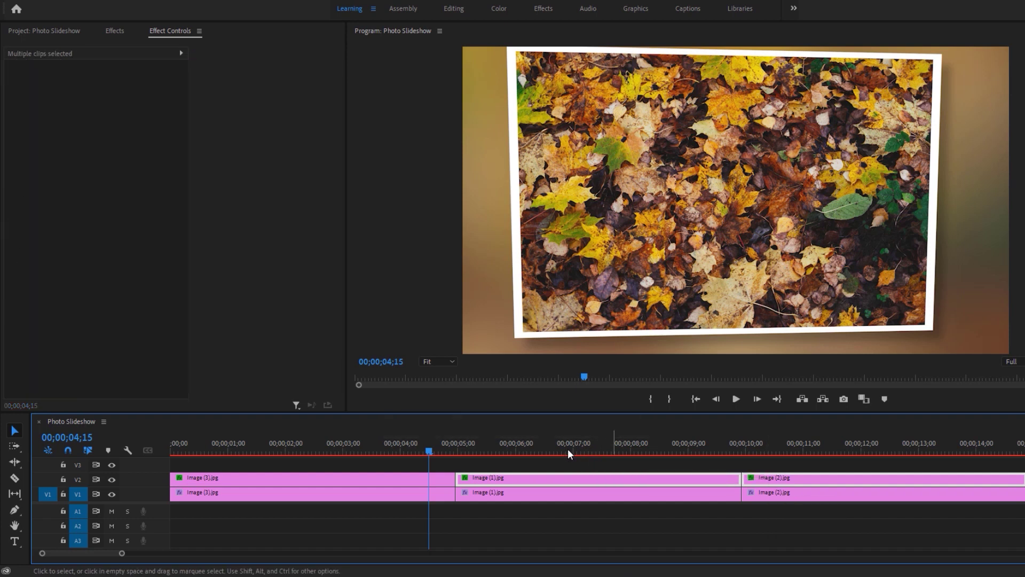
{"action": "left_click_drag", "start_coordinate": [487, 444], "coordinate": [909, 445]}
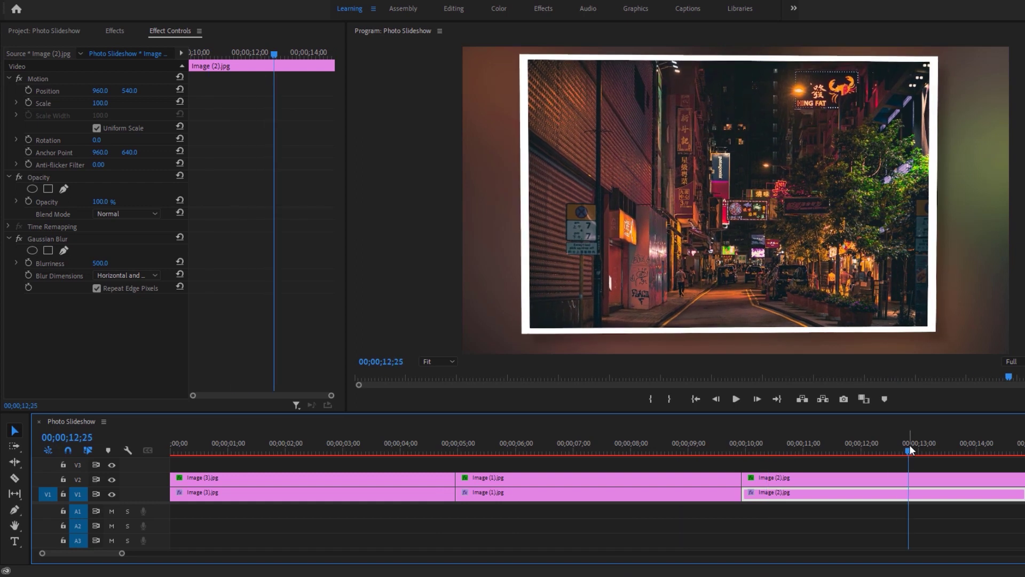
{"action": "left_click_drag", "start_coordinate": [325, 446], "coordinate": [316, 447]}
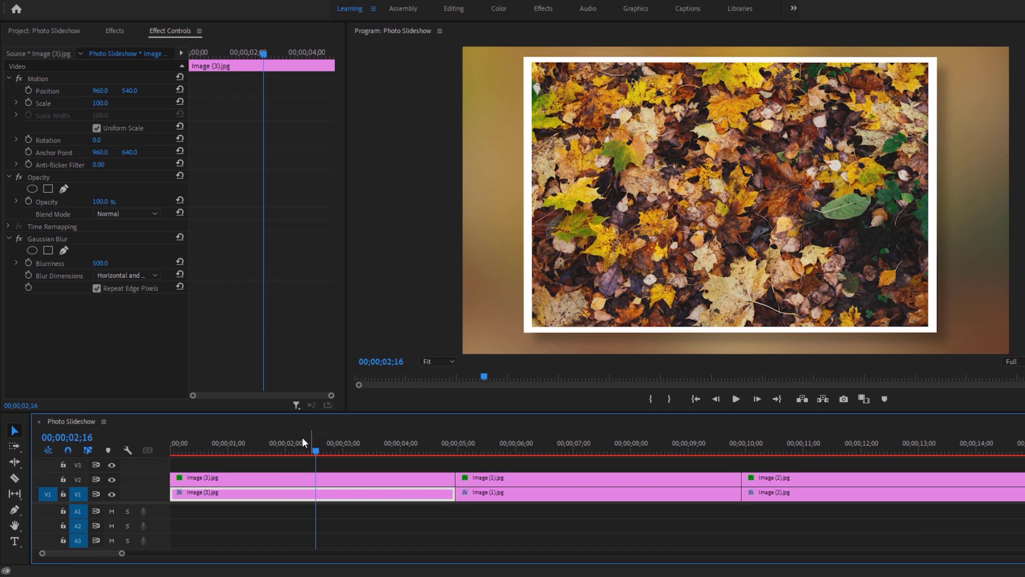
- Search for 'Slide' and place it on the V2 and V1 cuts after the leaf photo, then preview it
{"action": "left_click", "coordinate": [116, 32]}
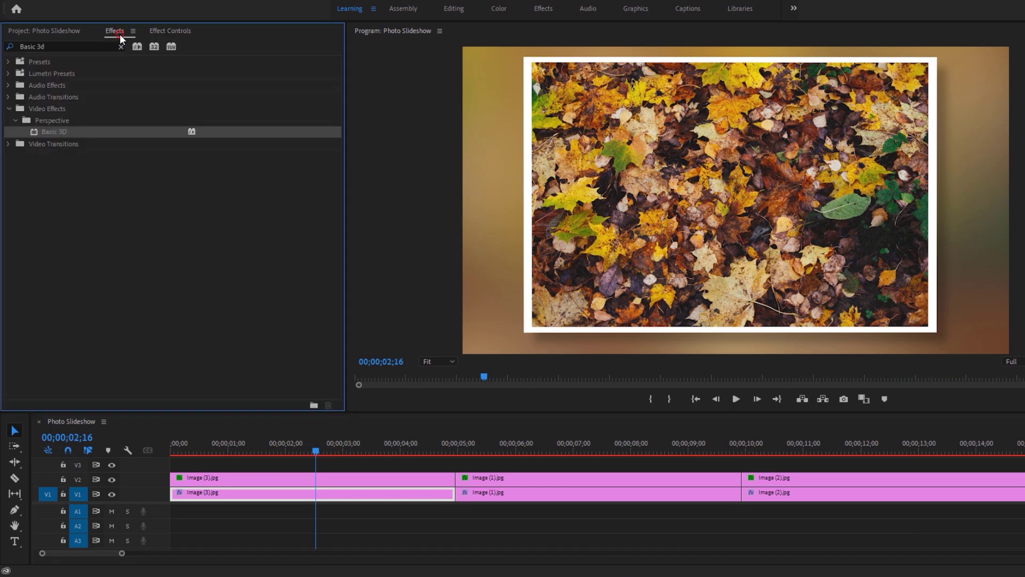
{"action": "left_click", "coordinate": [120, 46]}
{"action": "type", "text": "Slide"}
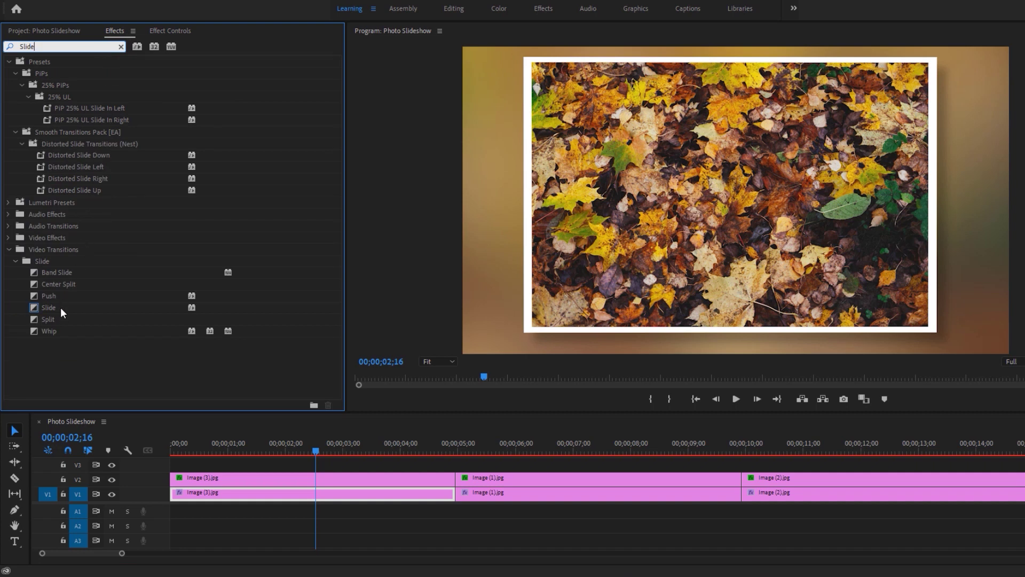
{"action": "left_click", "coordinate": [59, 308]}
{"action": "left_click_drag", "start_coordinate": [55, 309], "coordinate": [455, 478]}
{"action": "left_click_drag", "start_coordinate": [53, 310], "coordinate": [453, 492]}
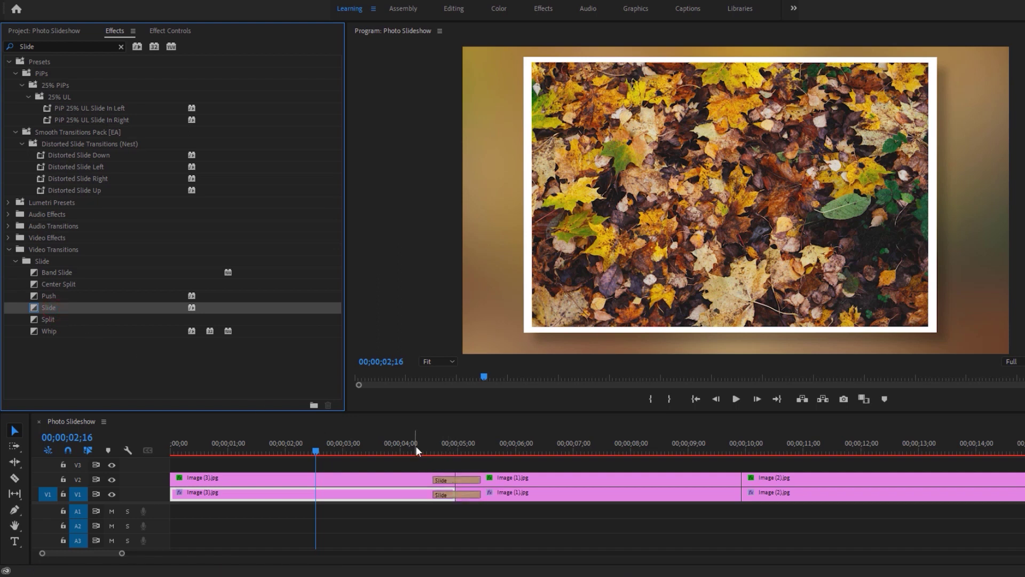
{"action": "left_click_drag", "start_coordinate": [415, 447], "coordinate": [464, 477]}
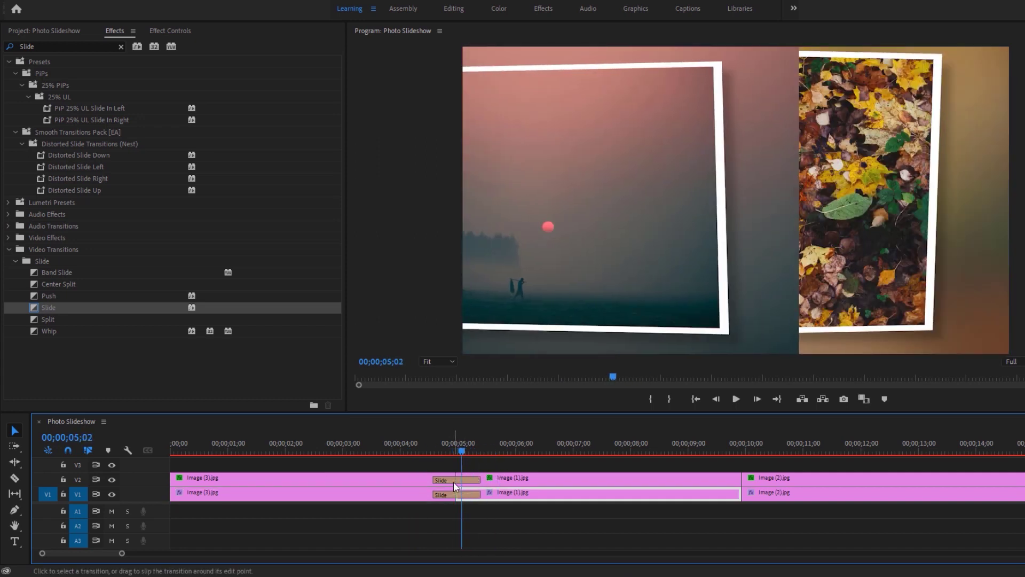
{"action": "left_click", "coordinate": [453, 479]}
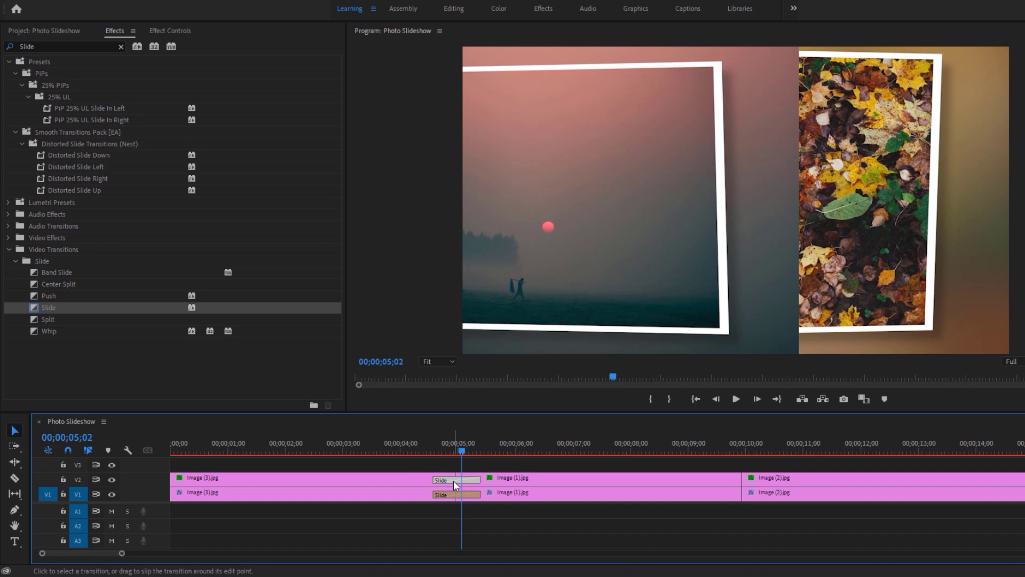
- Set the upper and lower Slide transitions to North to South in Effect Controls
{"action": "left_click", "coordinate": [183, 32]}
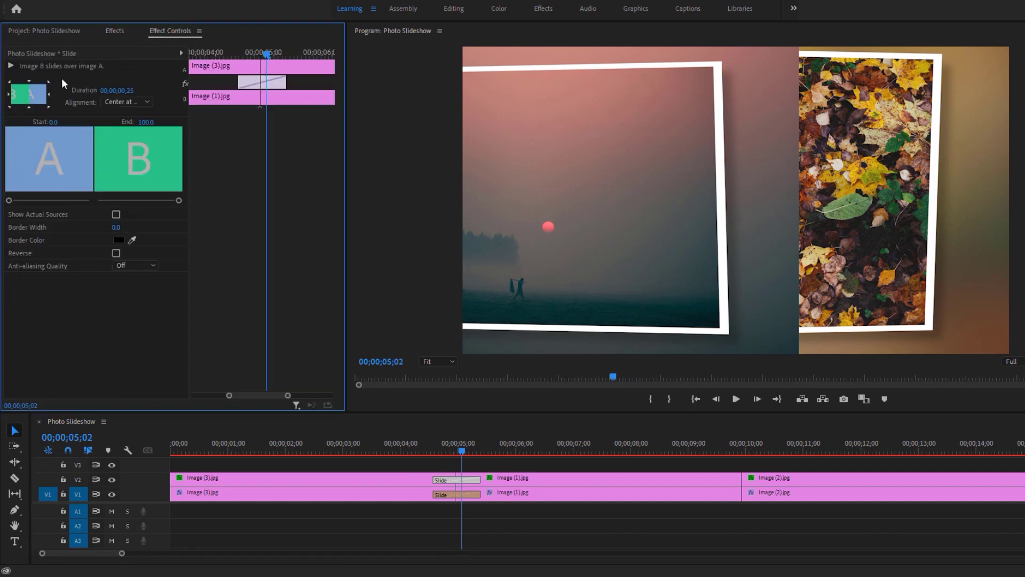
{"action": "left_click", "coordinate": [28, 84]}
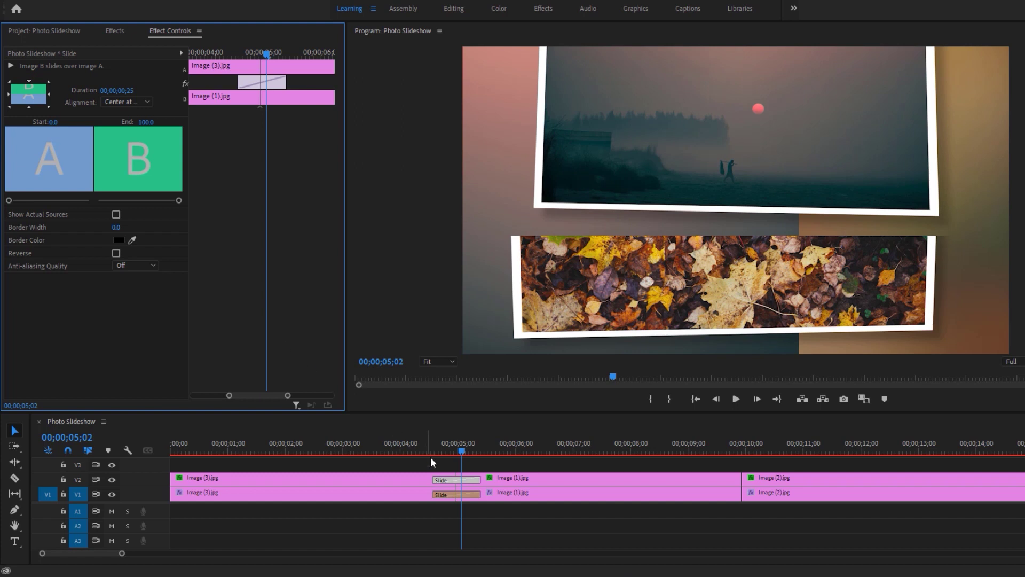
{"action": "left_click", "coordinate": [447, 493]}
{"action": "left_click", "coordinate": [28, 81]}
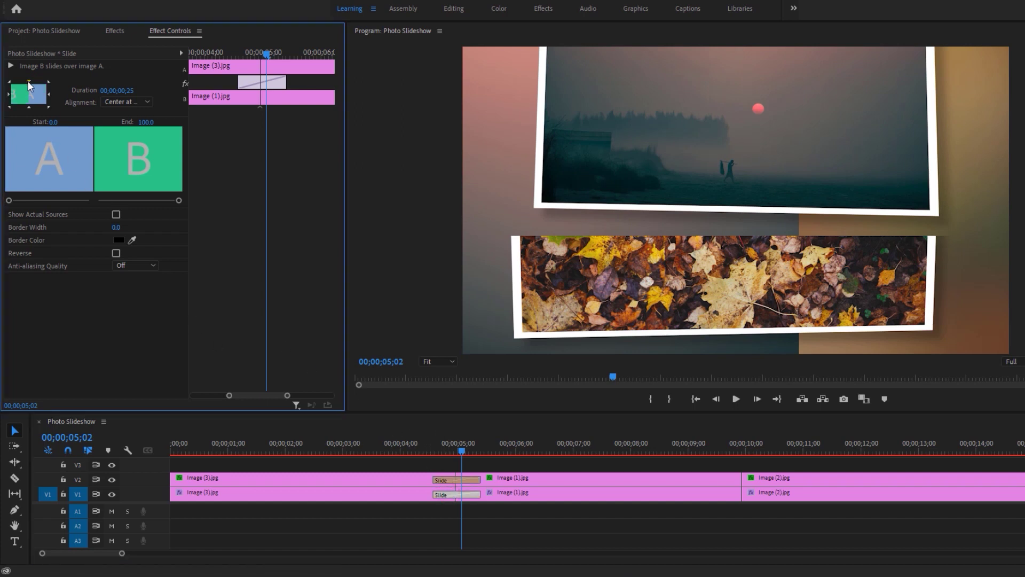